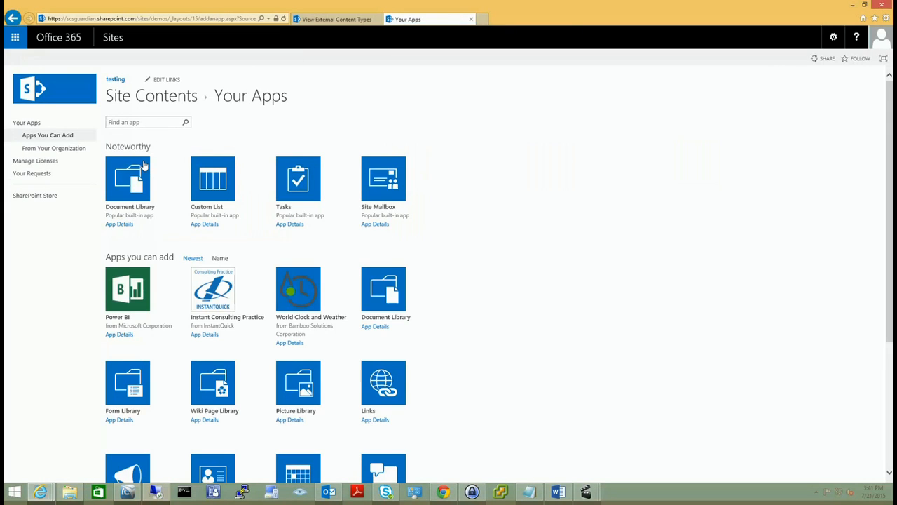
Create the external list 'Adventure Works Employee List' bound to the DimEmployees (Employees) content type.
scroll(543, 243, down, 3)
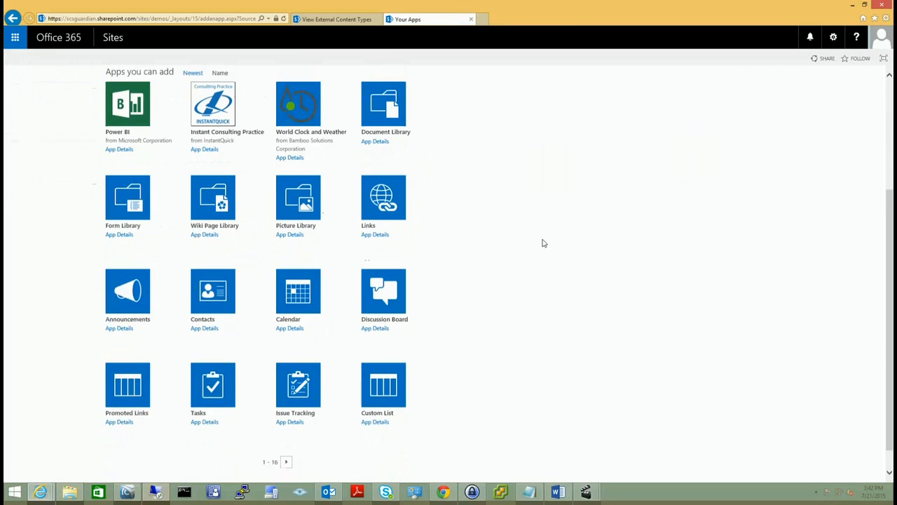
click(285, 447)
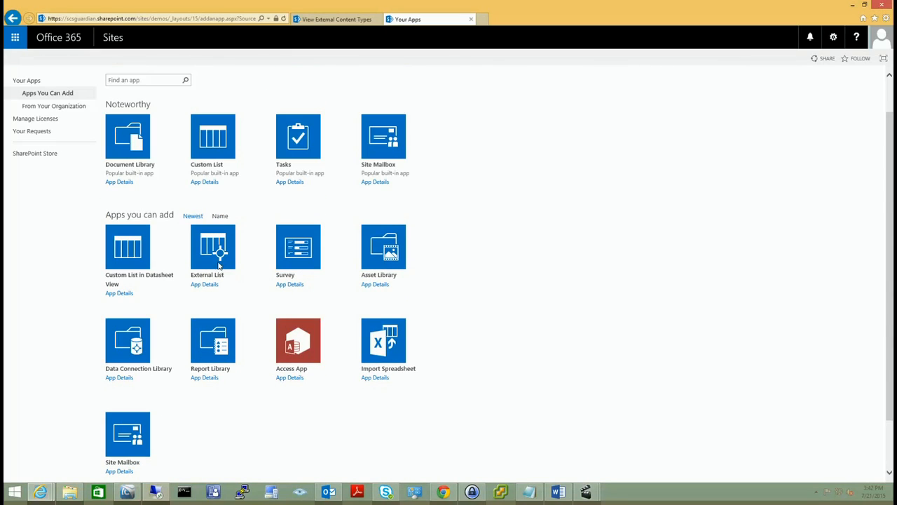
click(220, 261)
text(Adventure Works Employee List)
click(582, 267)
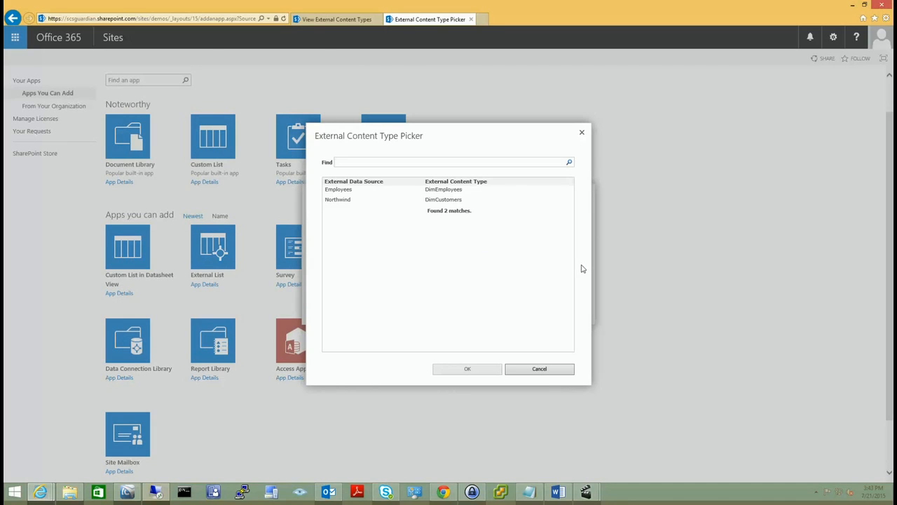
click(356, 191)
double_click(356, 190)
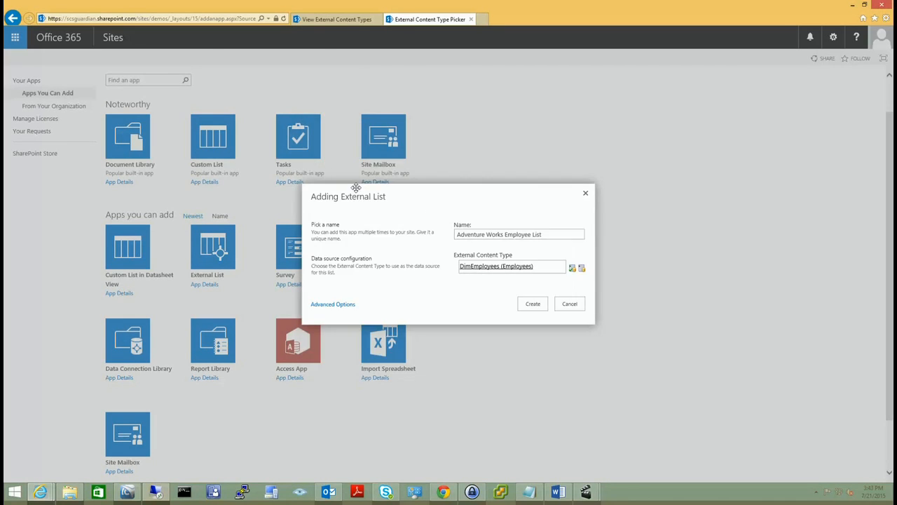
click(531, 304)
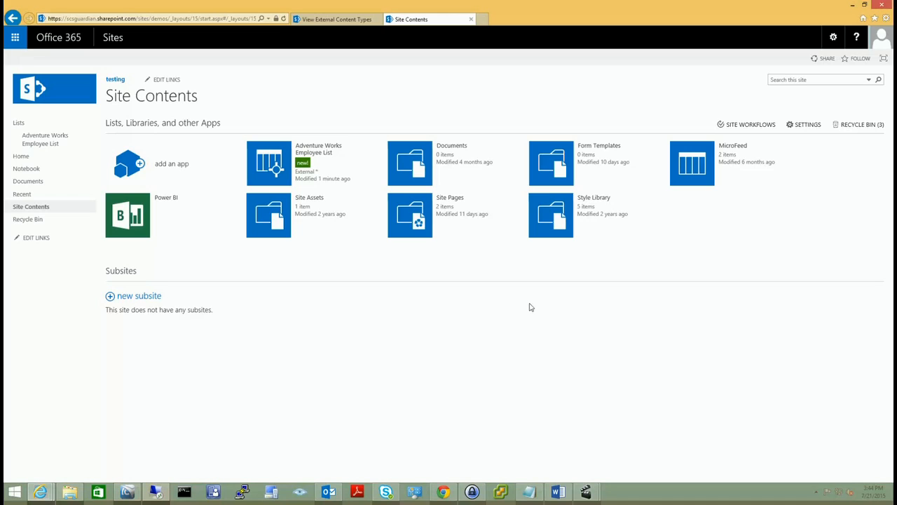
Open the Adventure Works Employee List and scroll across its employee record columns.
click(52, 140)
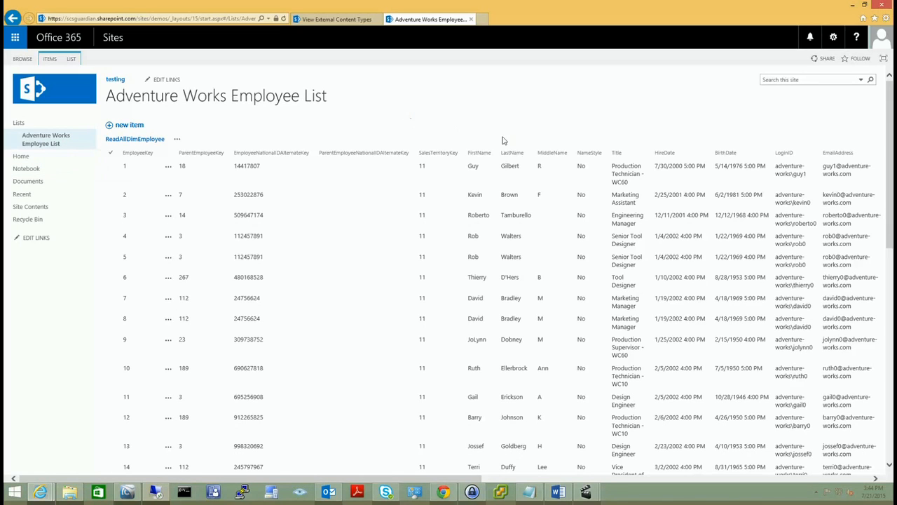
mouse_move(462, 482)
mouse_down()
mouse_move(878, 484)
mouse_move(449, 484)
mouse_up()
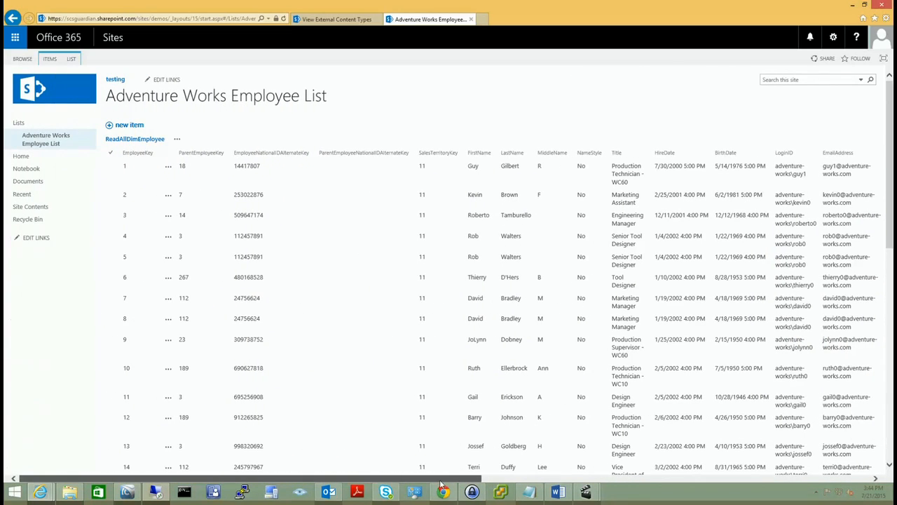
Start a new Standard View of the employee list and mark it as the default view.
click(71, 59)
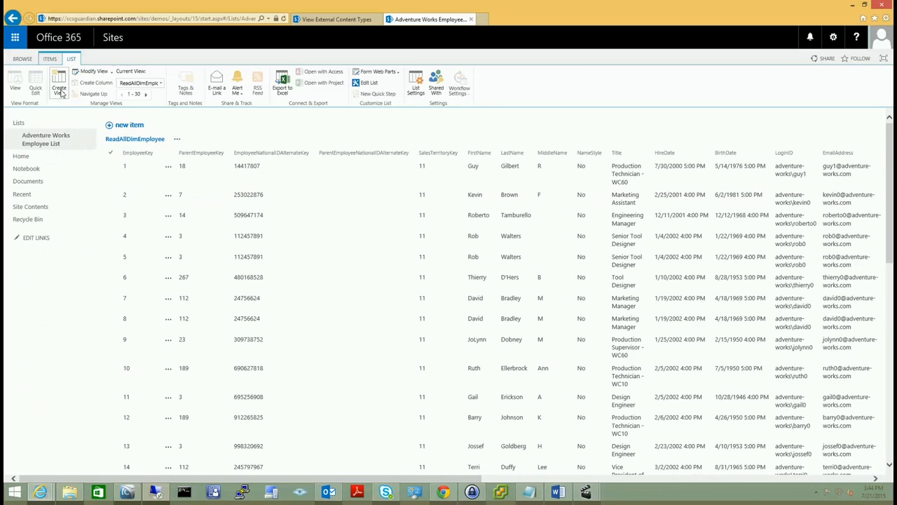
click(61, 91)
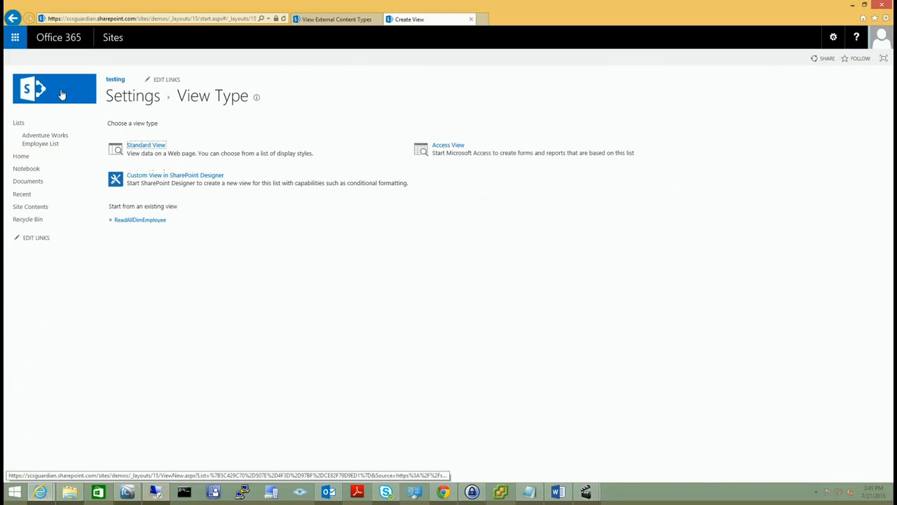
click(148, 147)
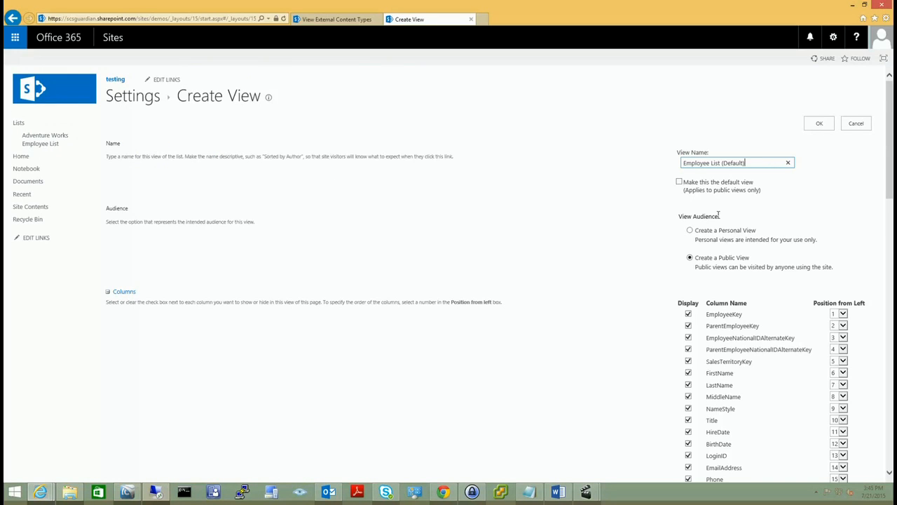
click(679, 183)
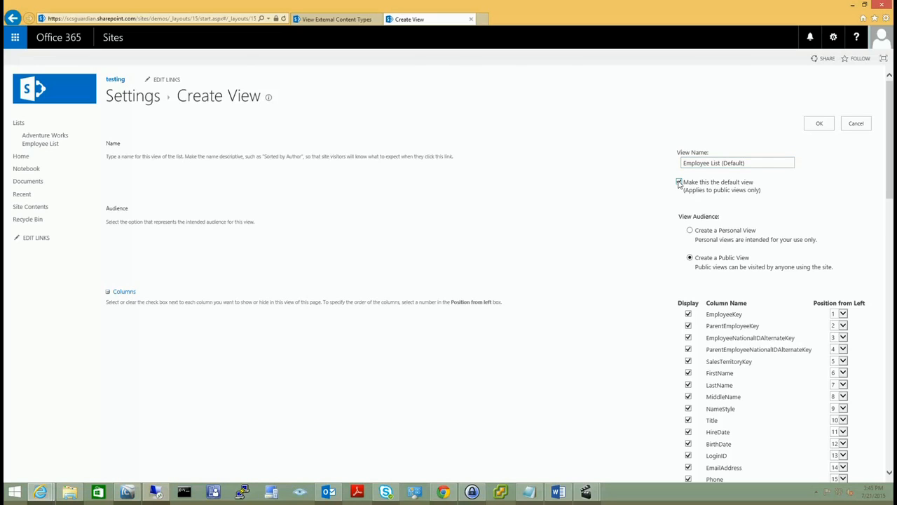
Hide the EmployeeKey, ParentEmployeeKey, SalesTerritoryKey, MiddleName and Status columns from the view.
click(689, 316)
click(688, 326)
click(688, 362)
click(688, 396)
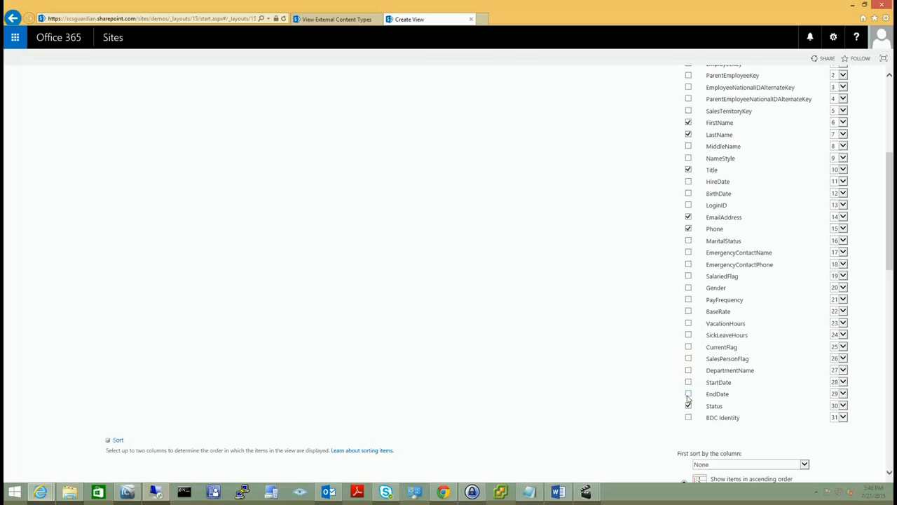
click(688, 407)
Sort the view by LastName first and save it.
scroll(754, 412, down, 3)
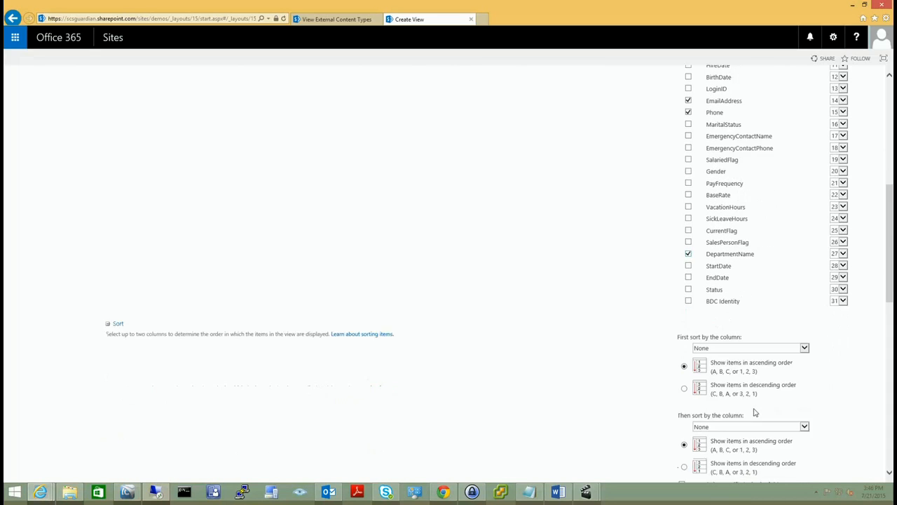
click(806, 340)
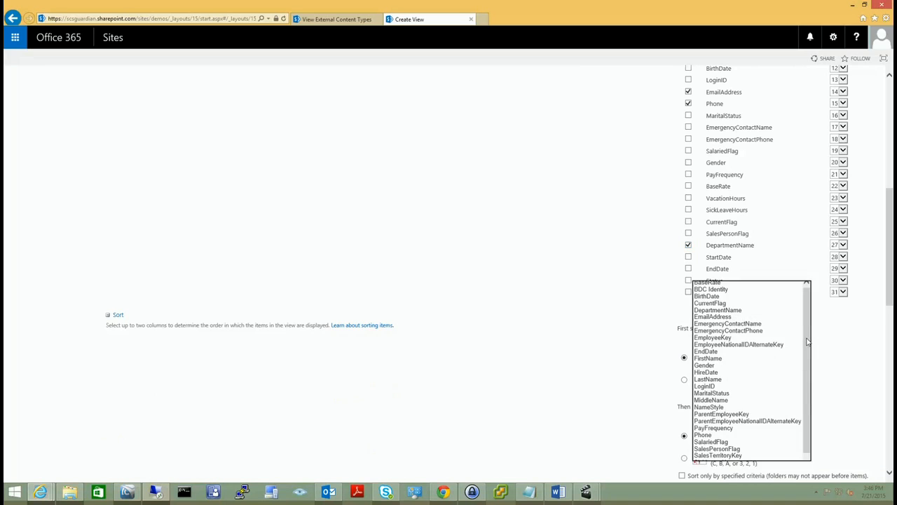
click(733, 379)
scroll(836, 382, down, 3)
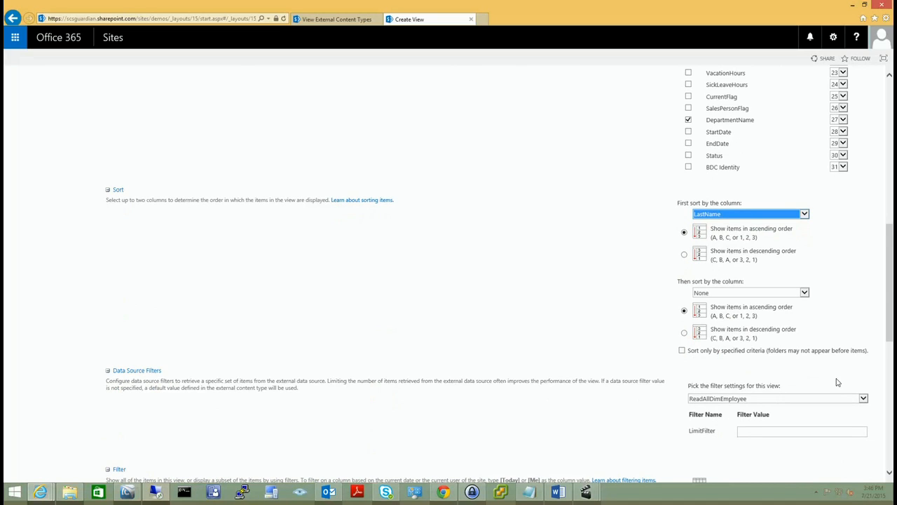
scroll(836, 382, down, 10)
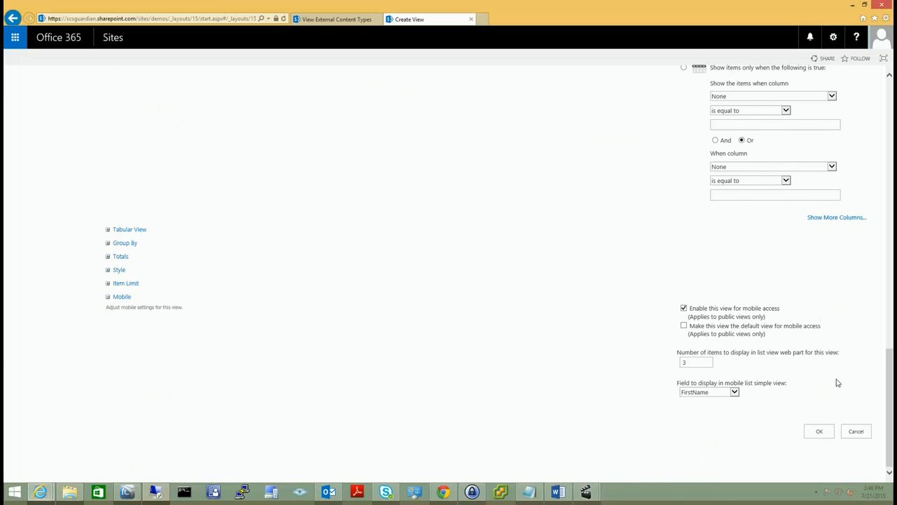
click(818, 430)
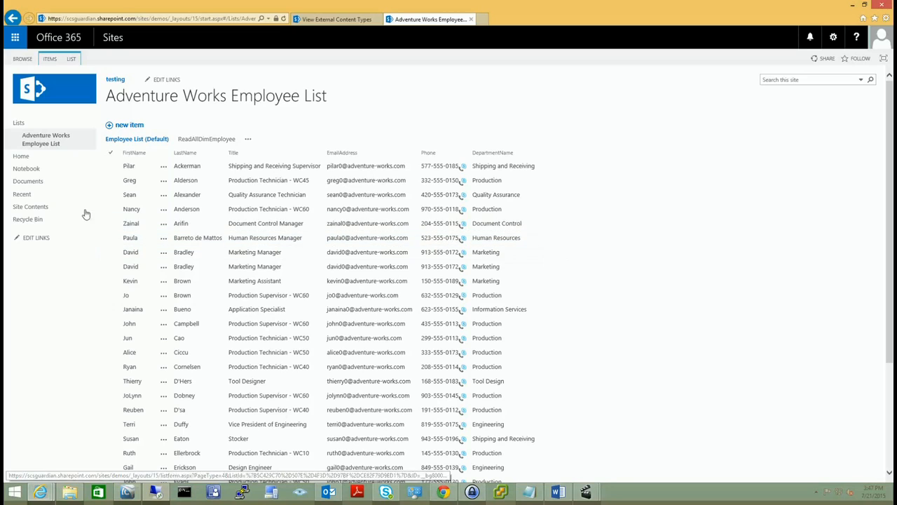
Return to Site Contents and bring up the Your Apps page to add an app.
click(19, 124)
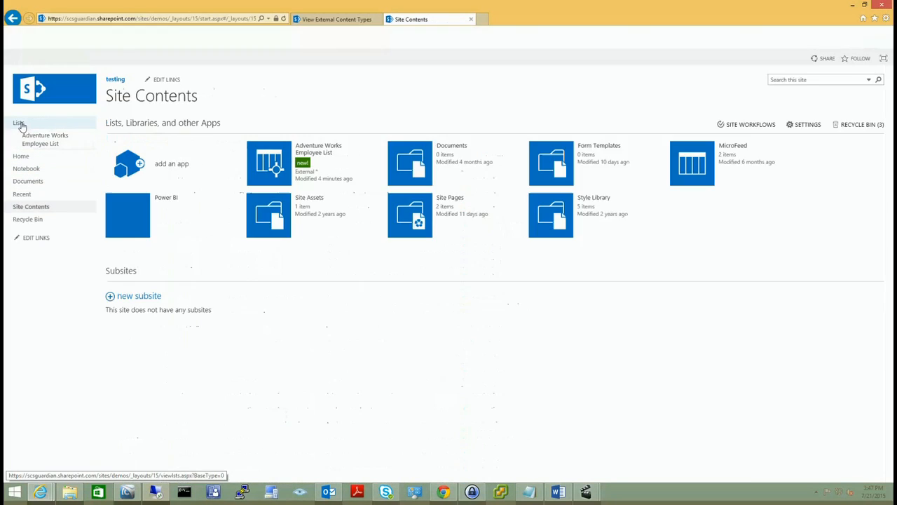
click(130, 162)
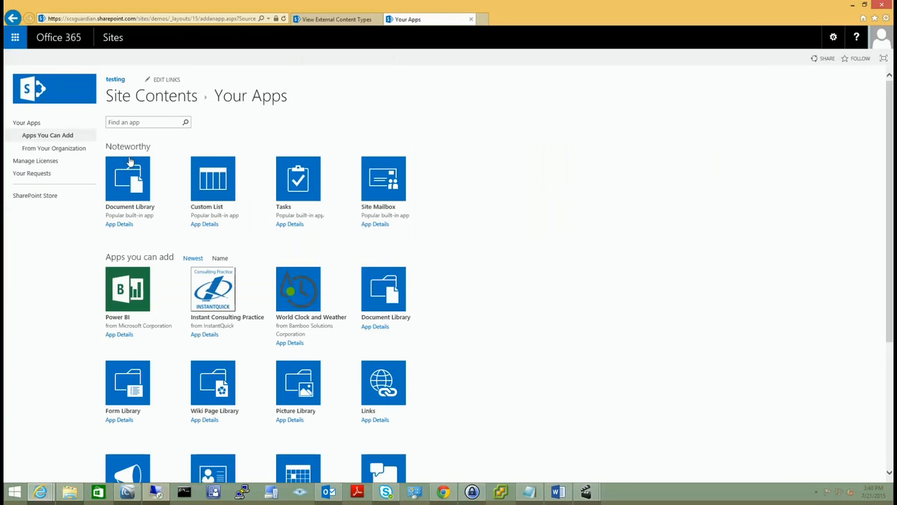
Create a custom list named 'Custom List' and open it.
click(209, 168)
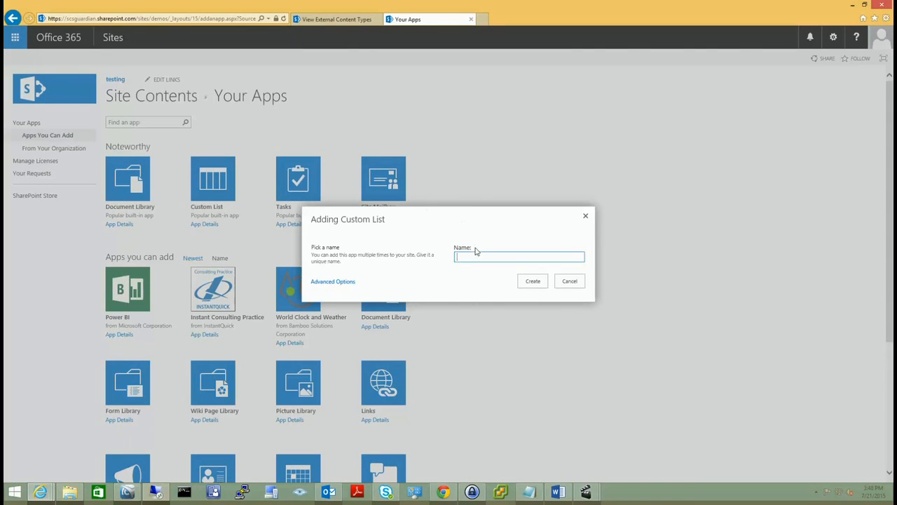
text(Custom List)
click(532, 282)
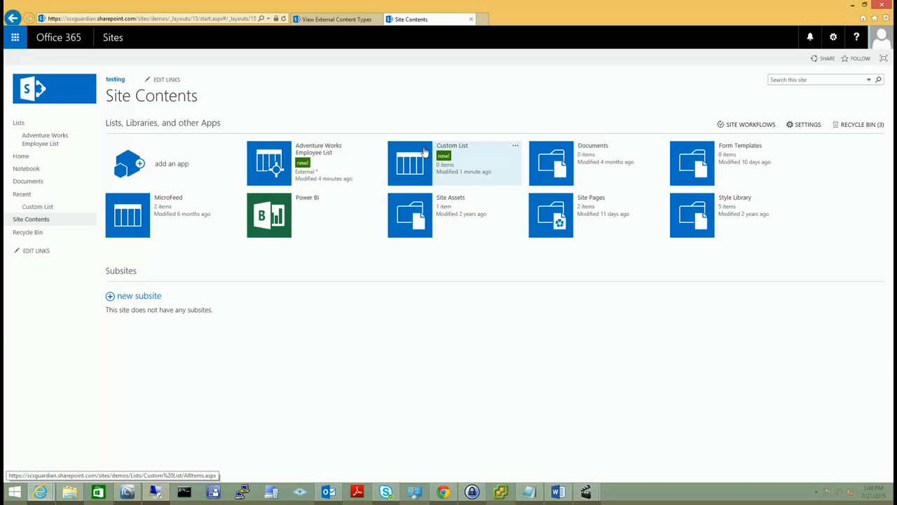
click(424, 151)
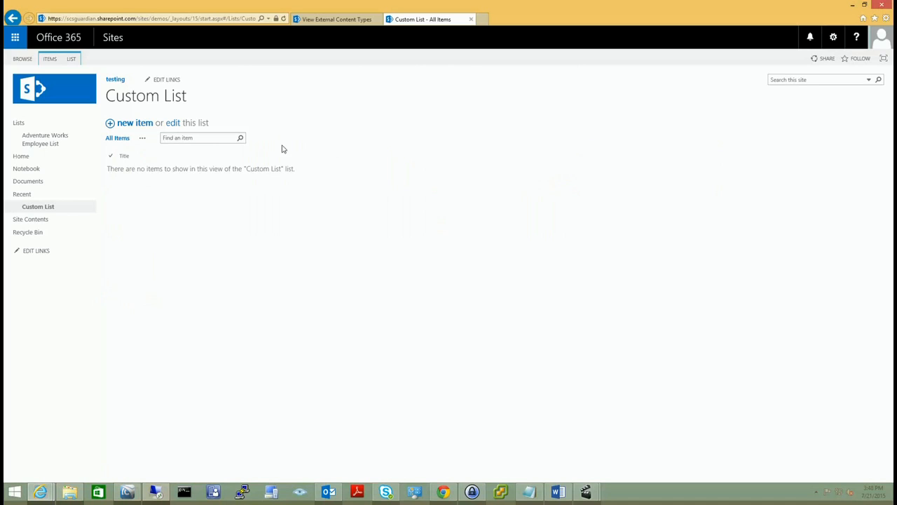
From the list settings, add a Person or Group column called Name to Custom List.
click(72, 60)
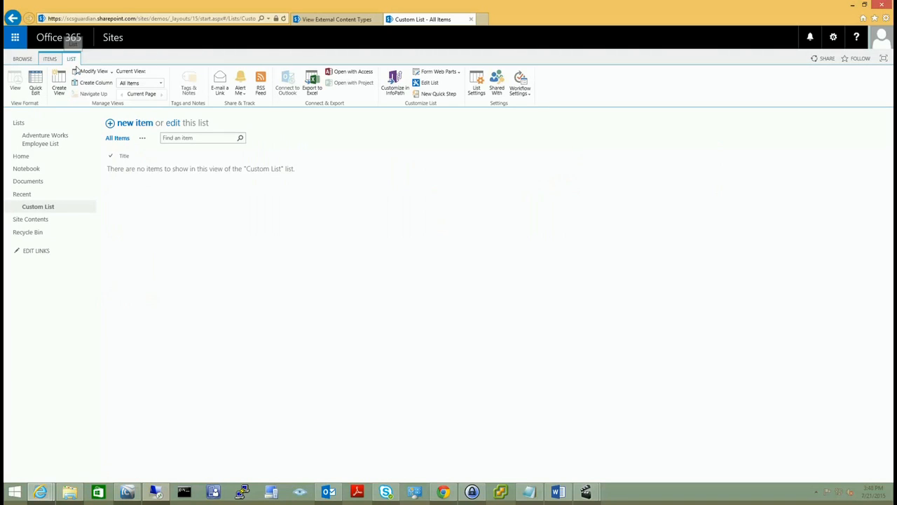
click(475, 88)
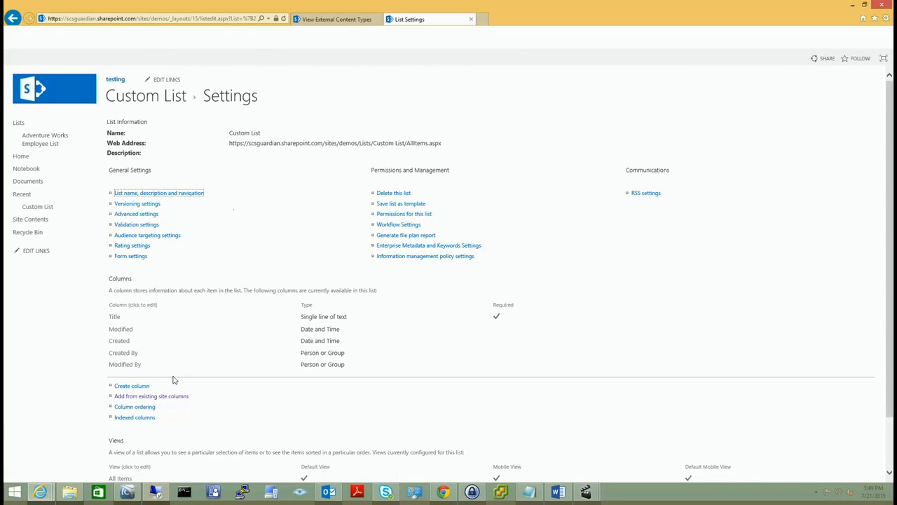
click(139, 388)
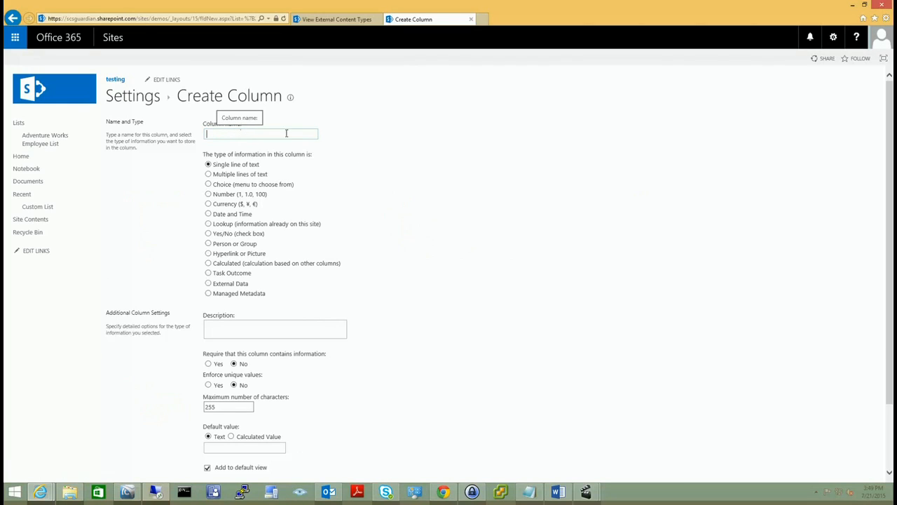
click(209, 244)
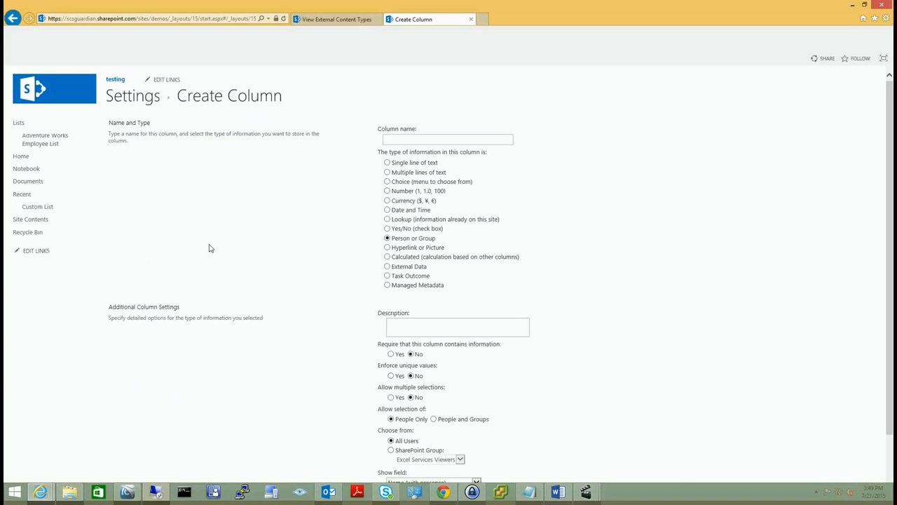
text(Name)
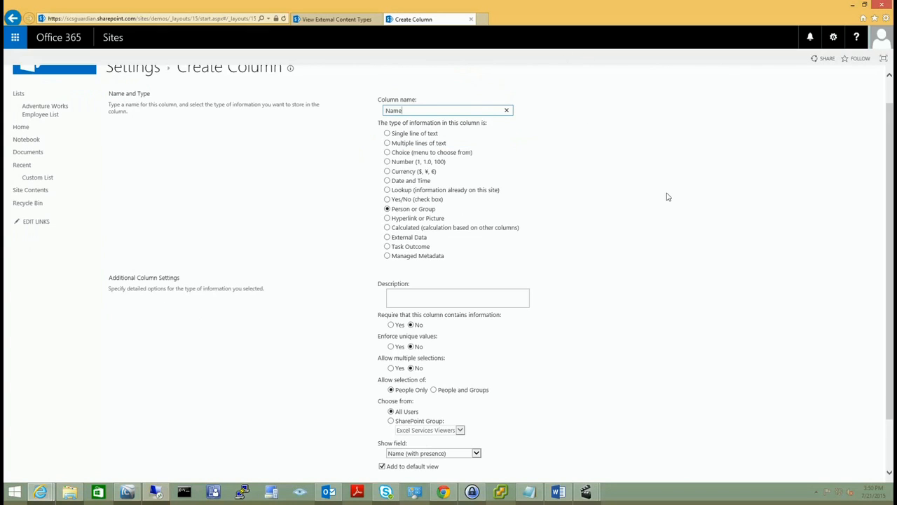
scroll(667, 197, down, 2)
click(823, 439)
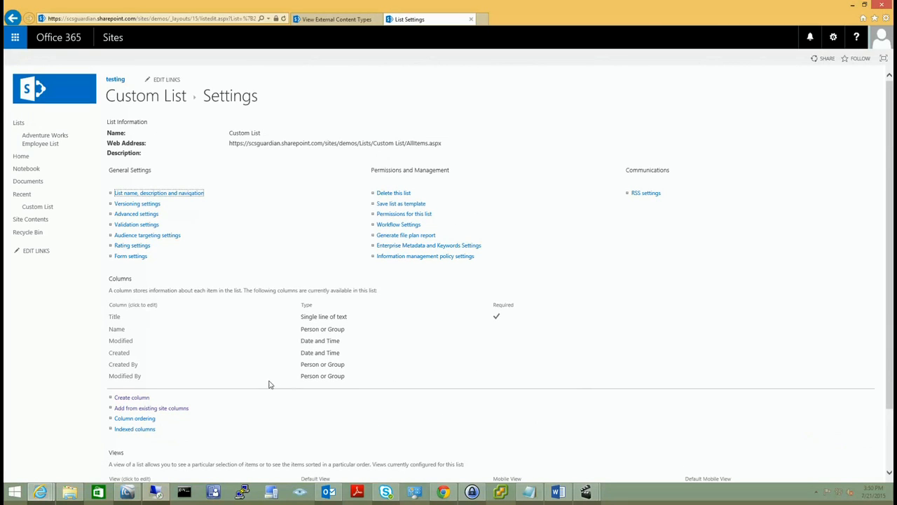
Add the existing E-Mail site column to Custom List.
click(138, 408)
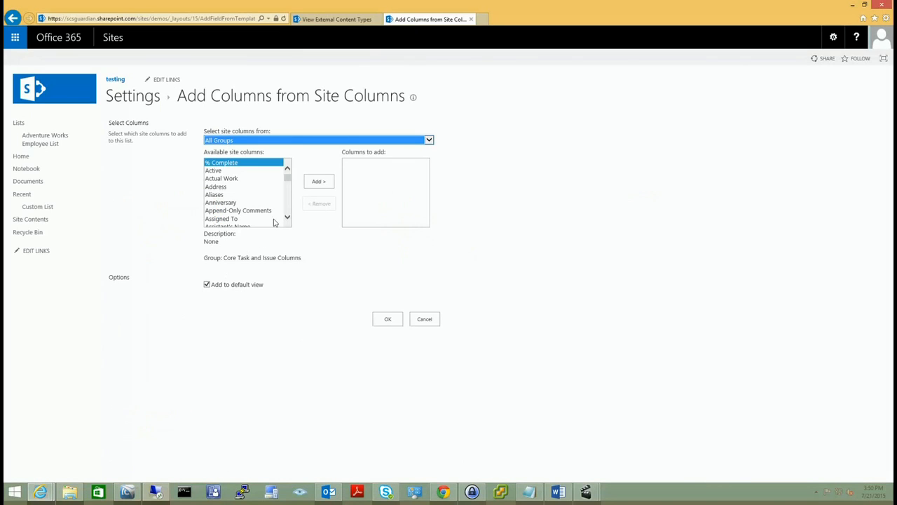
drag(288, 178, 289, 188)
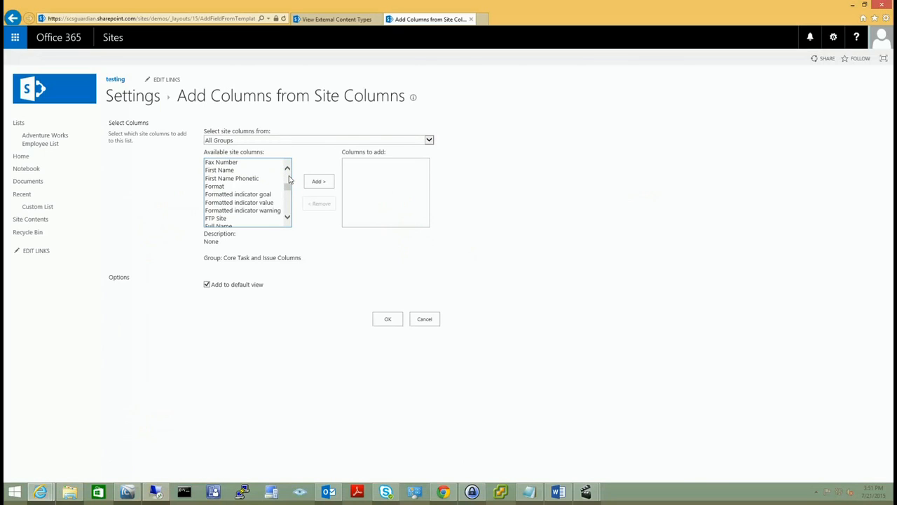
scroll(290, 179, up, 5)
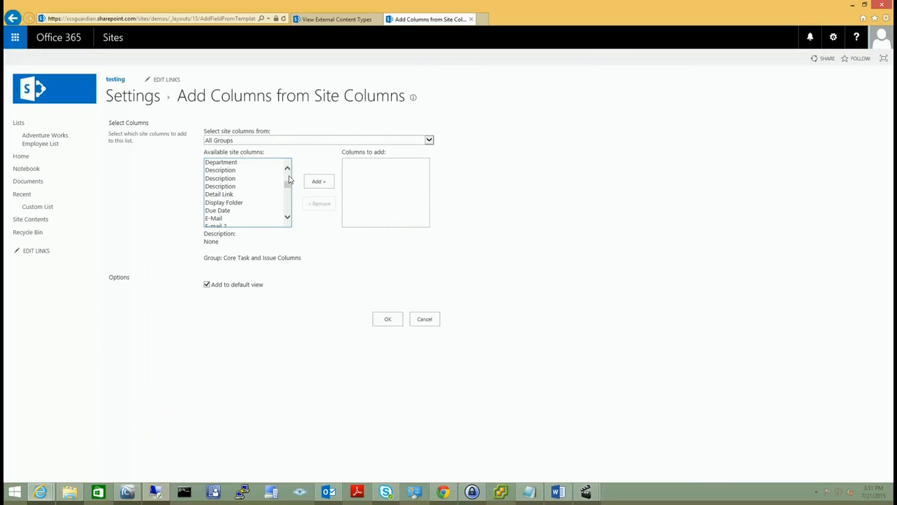
click(236, 219)
double_click(236, 219)
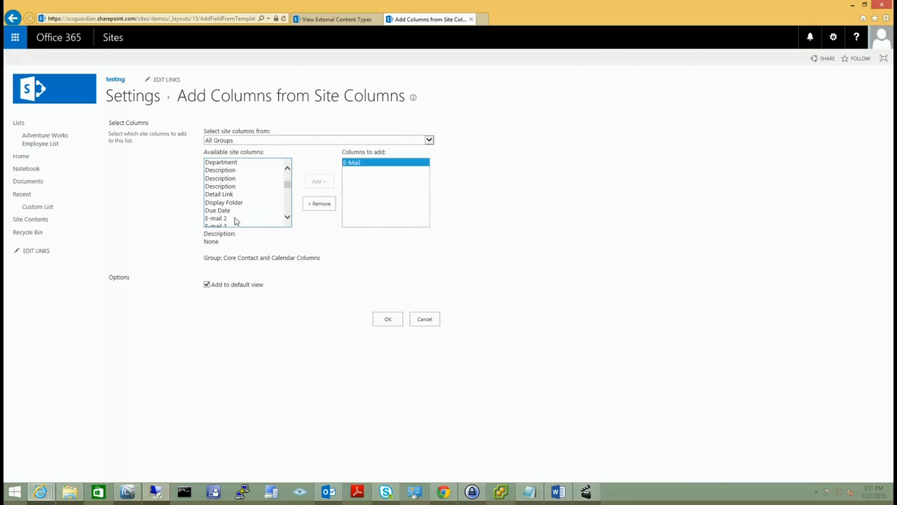
click(384, 325)
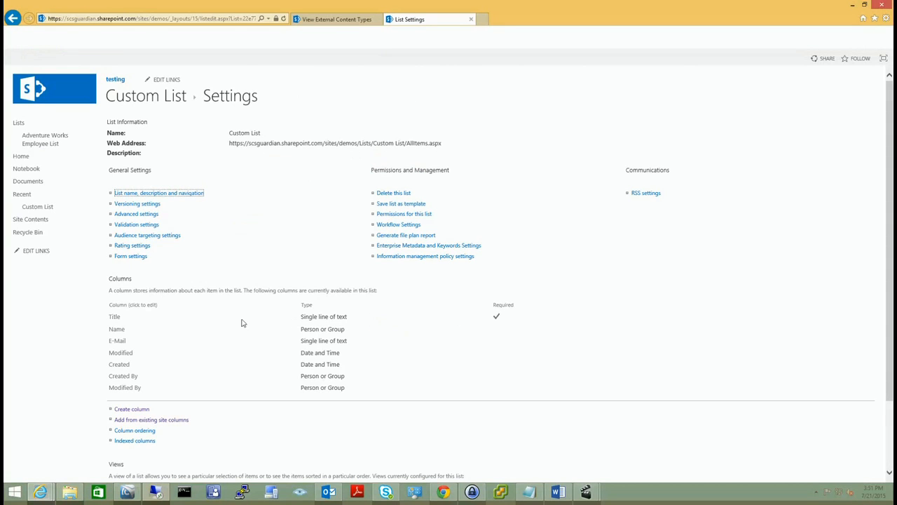
Create a Phone text column limited to 14 characters, then open Custom List in grid editing.
click(137, 410)
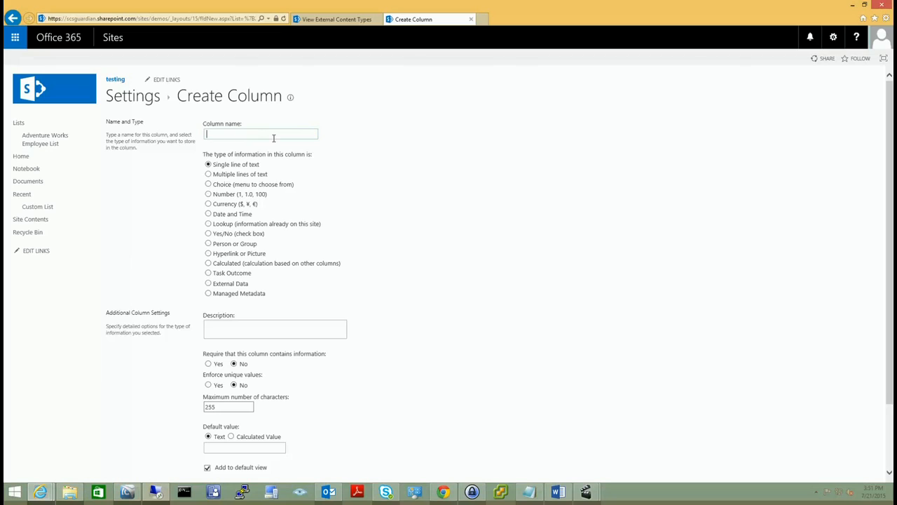
text(Phone)
key(Tab)
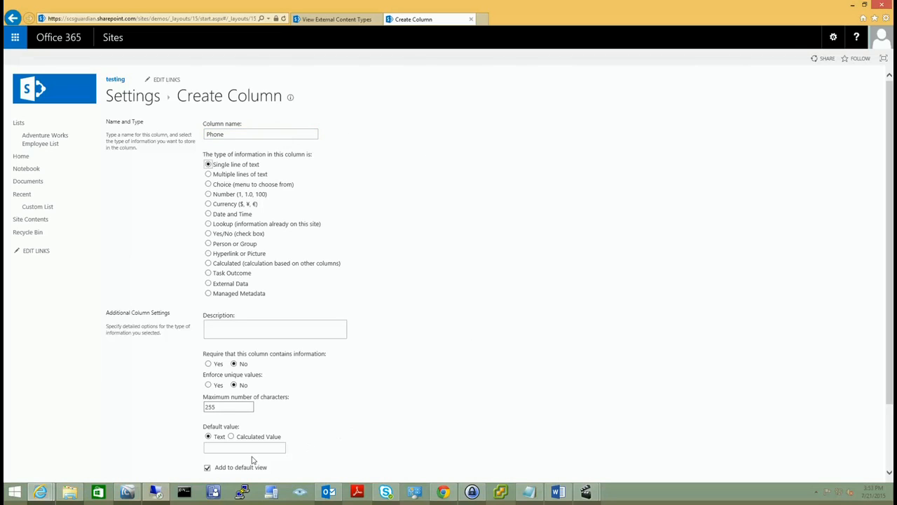
double_click(223, 408)
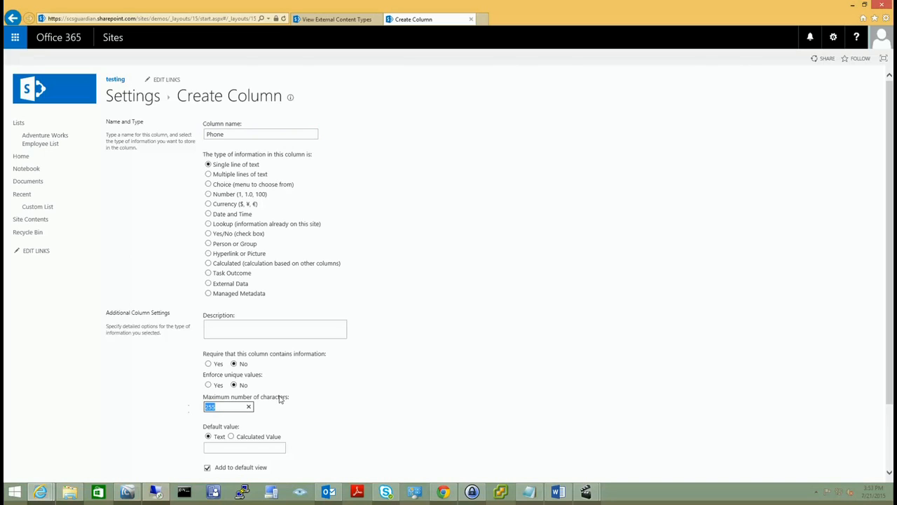
text(14)
scroll(452, 399, down, 2)
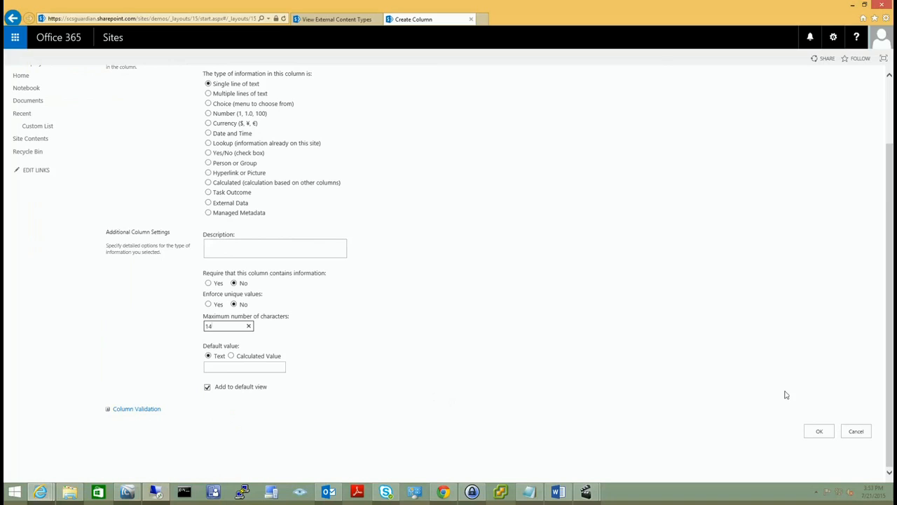
click(820, 434)
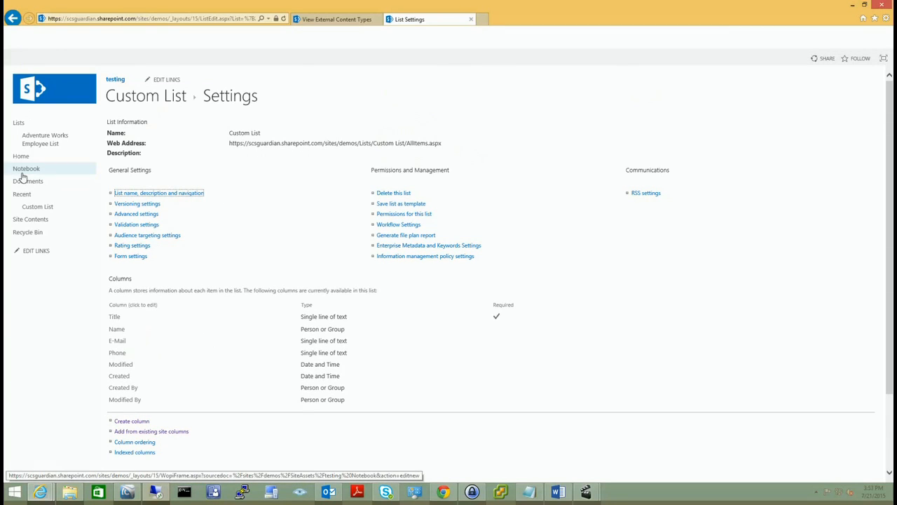
click(39, 209)
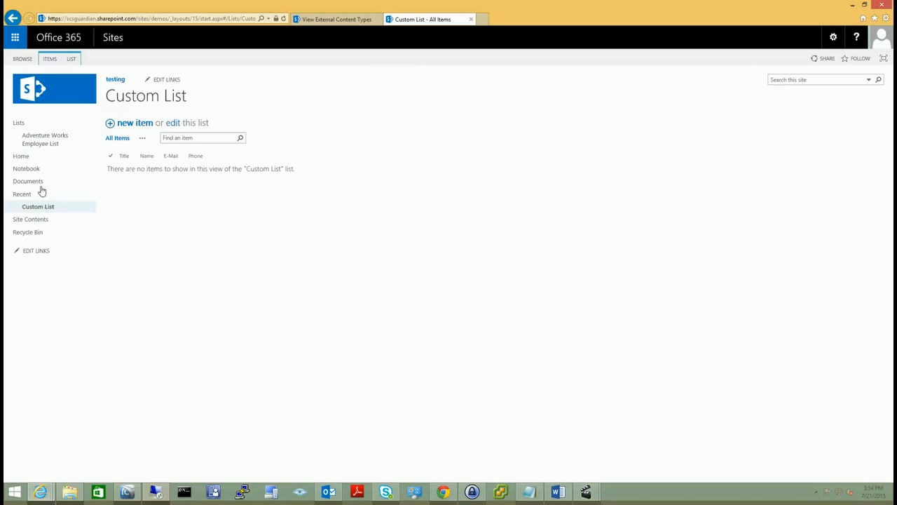
click(173, 124)
Add a row with Title IT, the chosen employee in Name, plus their e-mail address and phone number.
text(IT)
key(Tab)
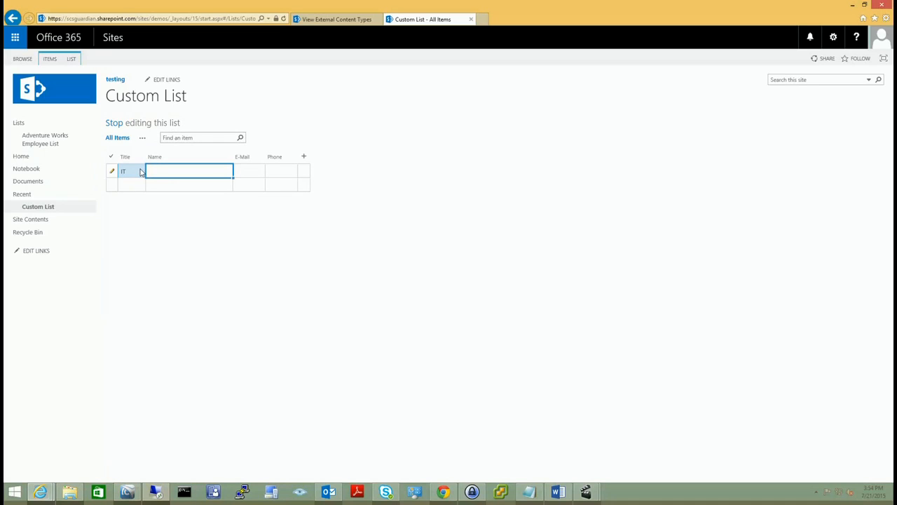
text(Bob)
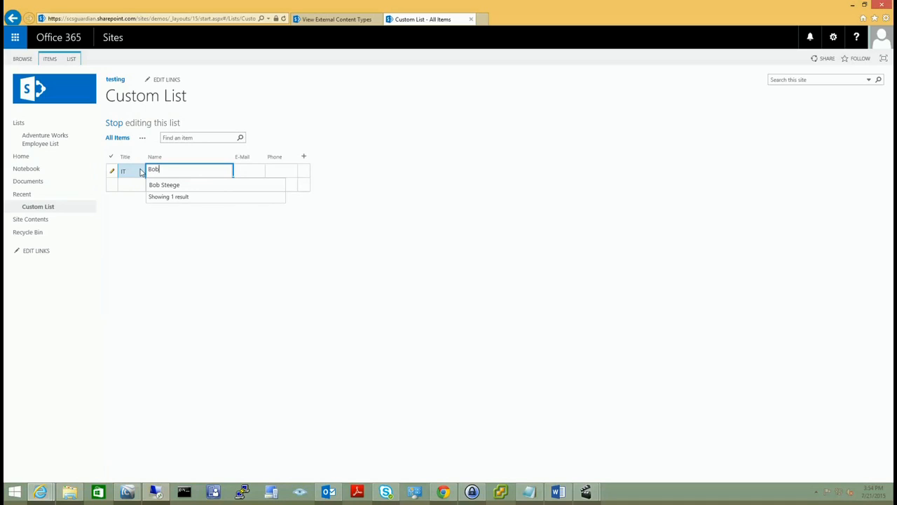
key(Down)
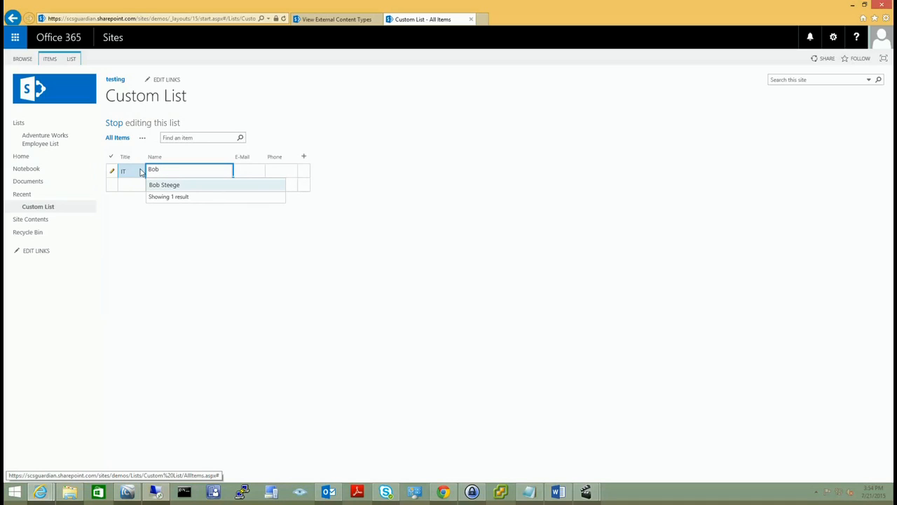
click(175, 186)
click(250, 173)
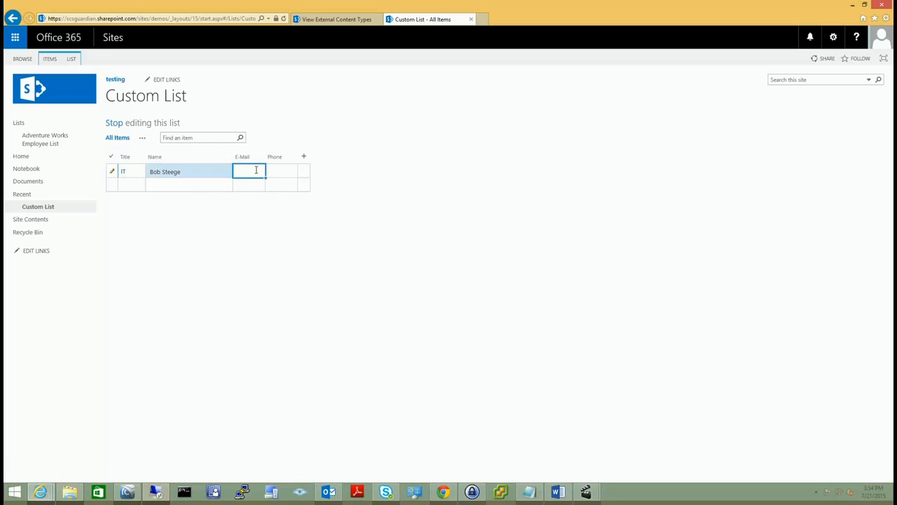
key(Tab)
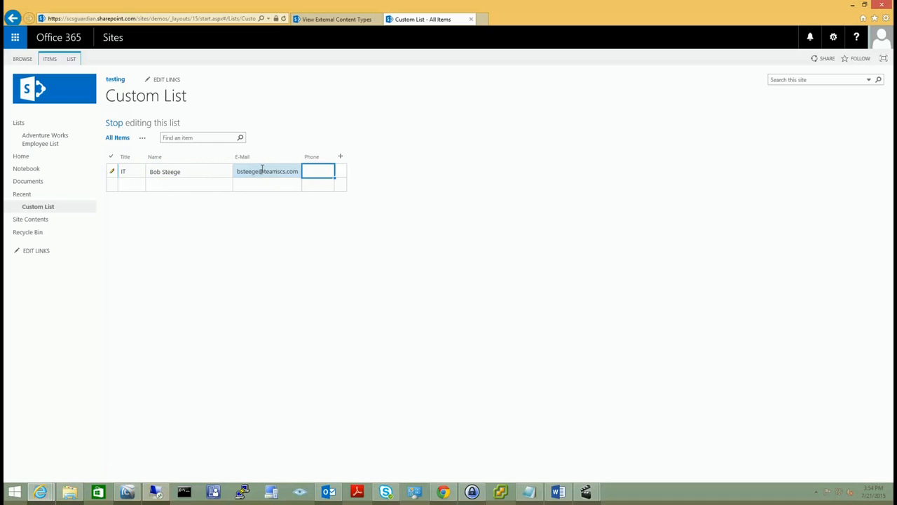
key(Tab)
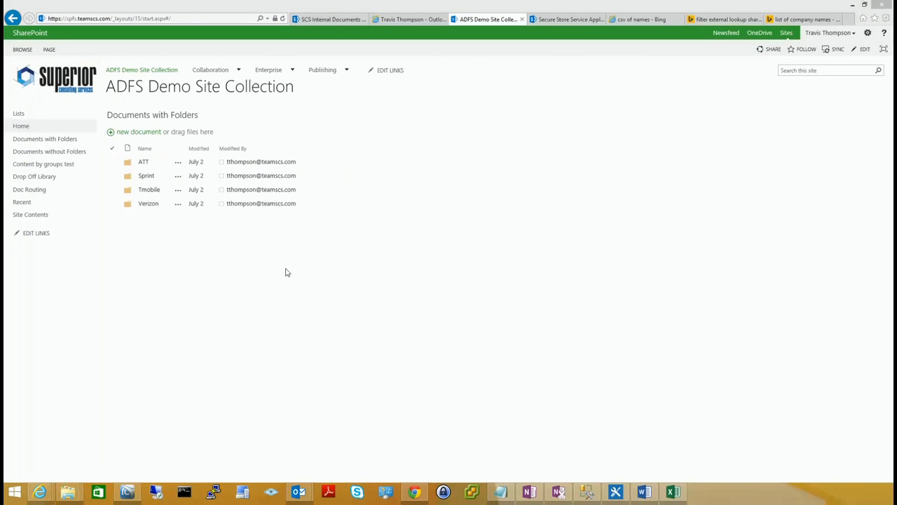
Add a Tasks app named 'Sales Task List' from Site Contents.
click(31, 220)
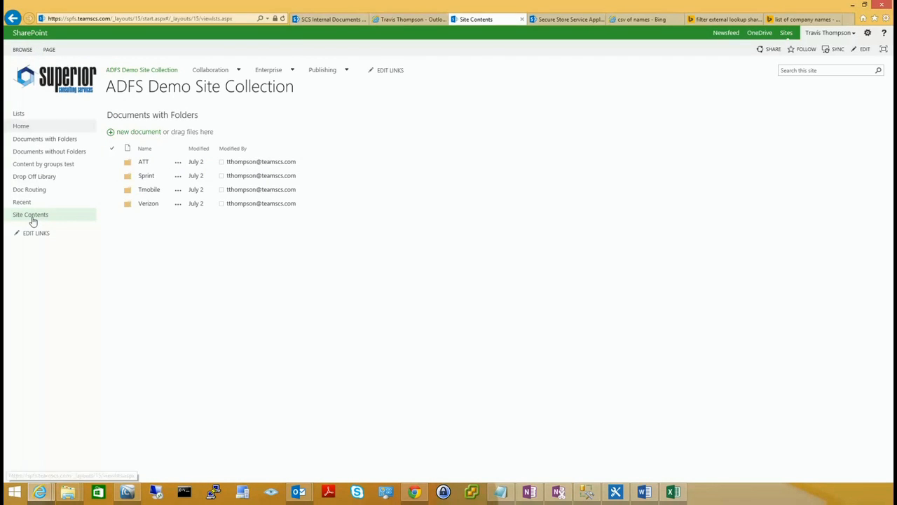
click(170, 158)
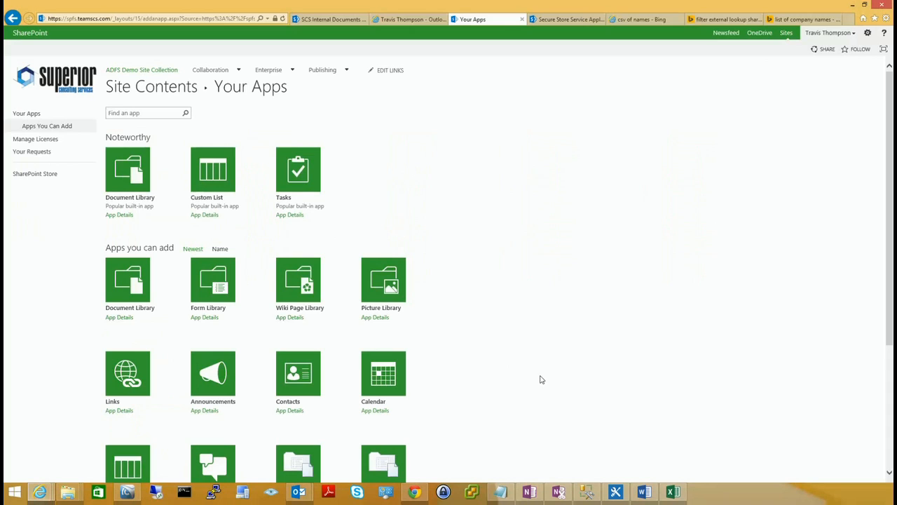
click(311, 184)
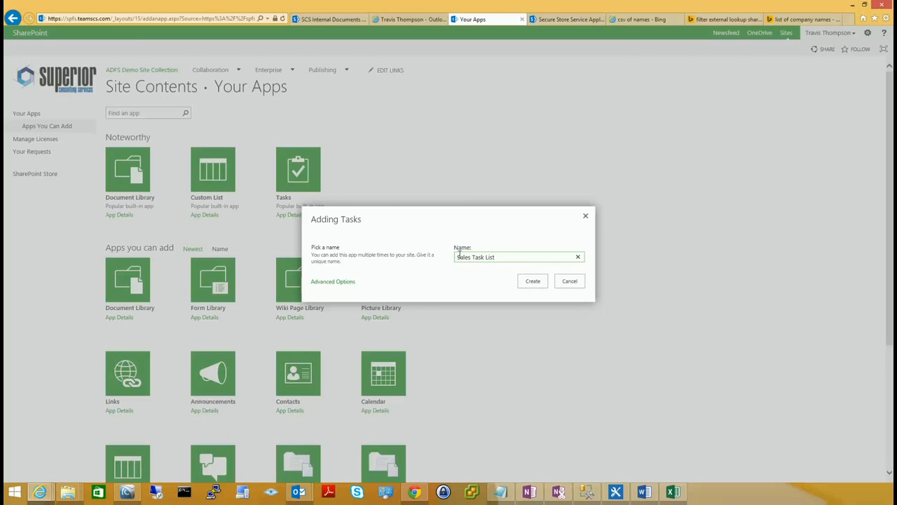
click(532, 280)
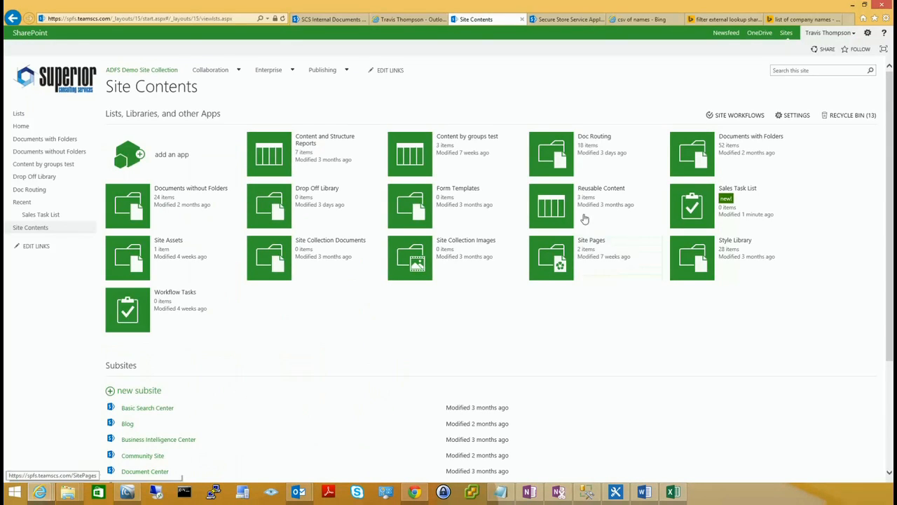
Open the list settings for the Sales Task List.
click(698, 209)
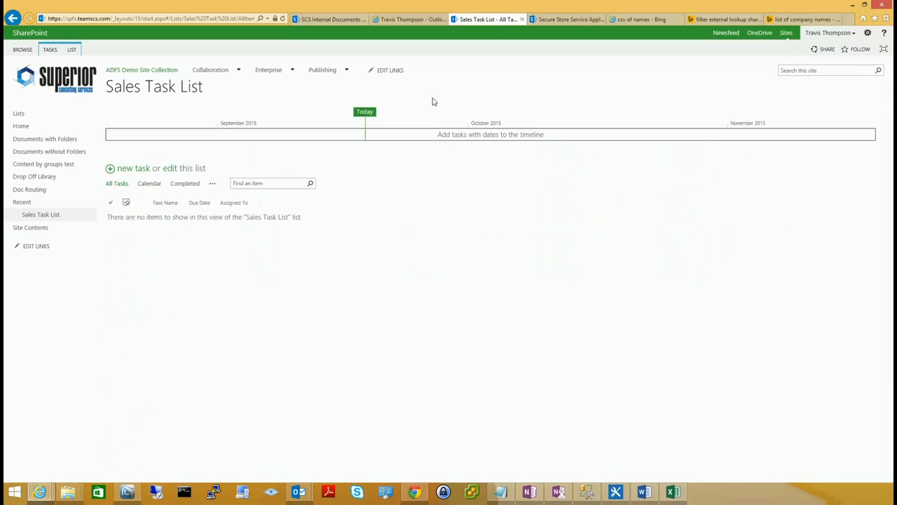
click(72, 49)
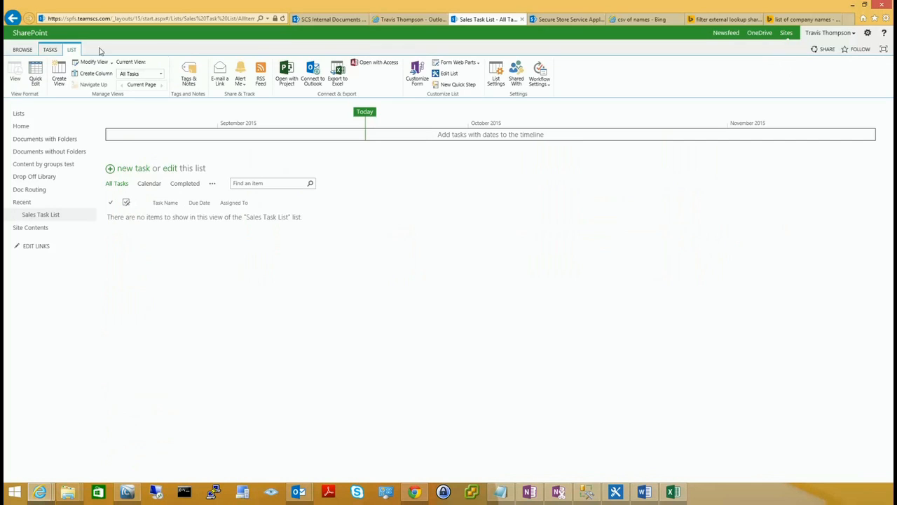
click(501, 81)
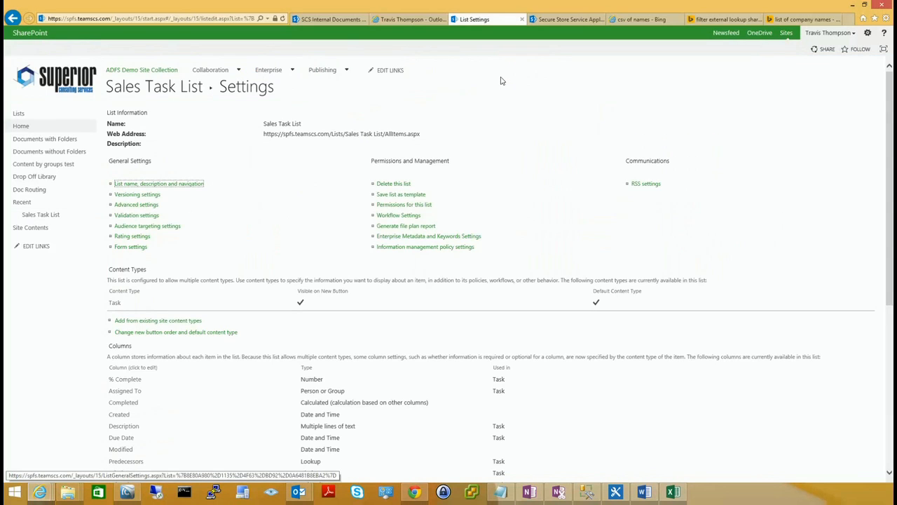
scroll(455, 333, down, 3)
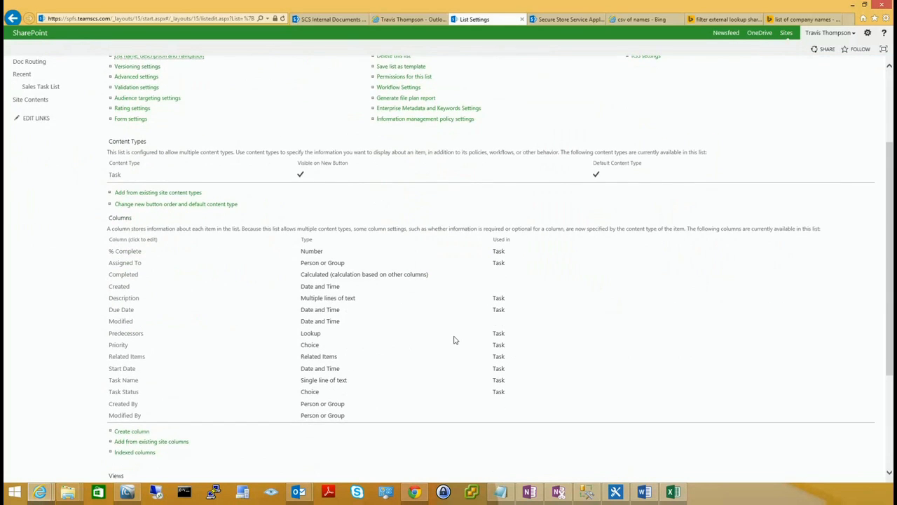
Add an External Data column named Company using the Test ClientName content type.
click(143, 432)
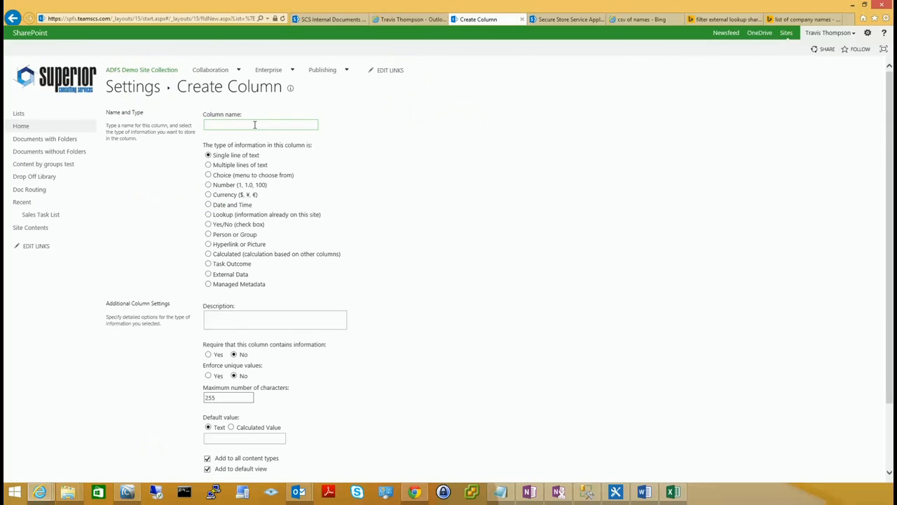
text(Comap)
text(p)
click(207, 274)
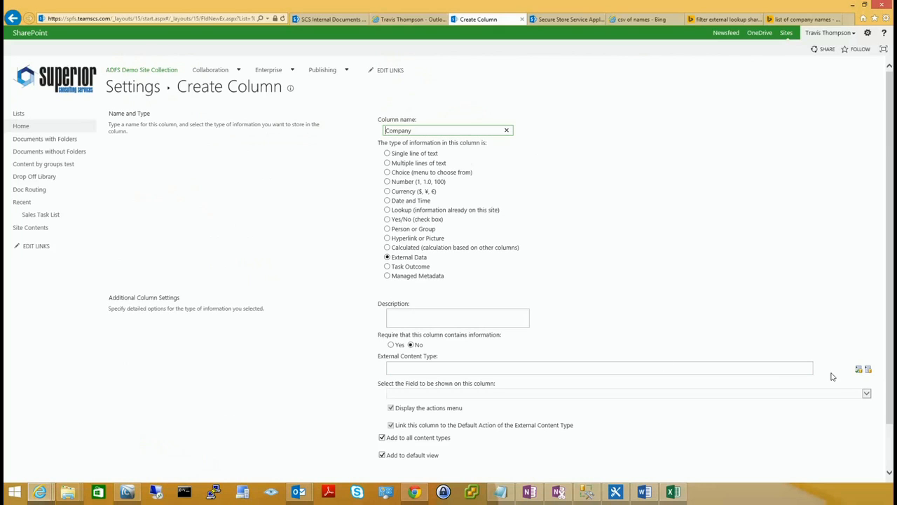
click(859, 370)
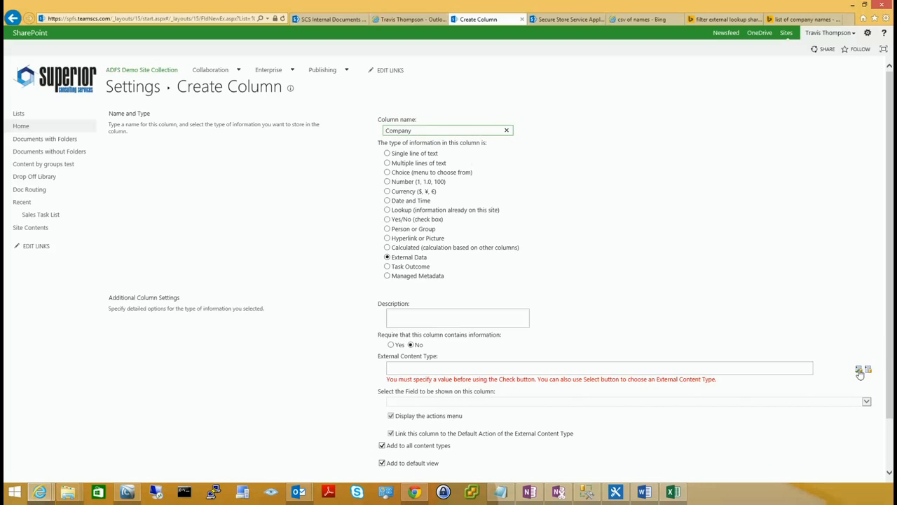
click(867, 369)
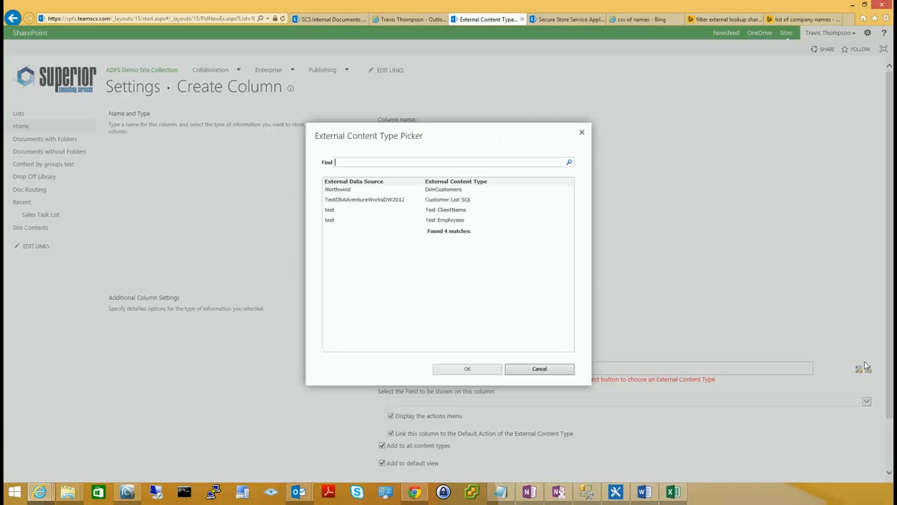
click(344, 211)
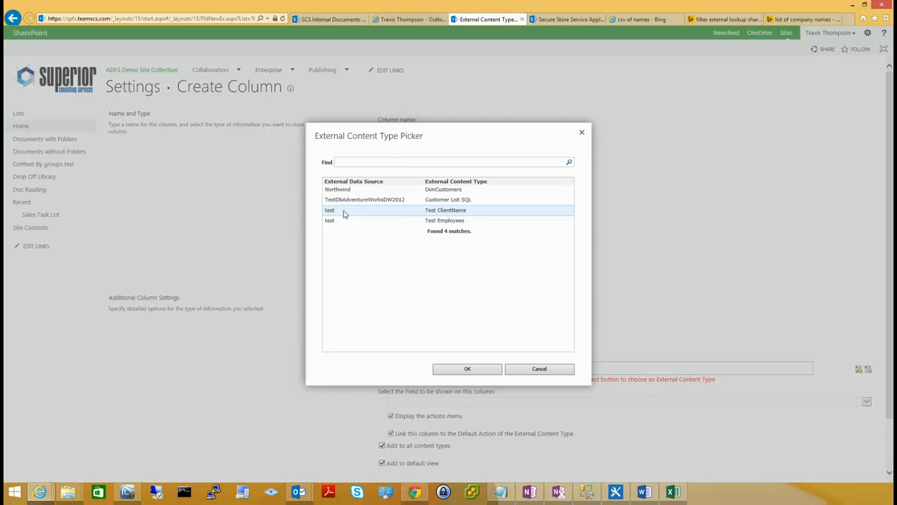
click(493, 369)
scroll(672, 302, down, 3)
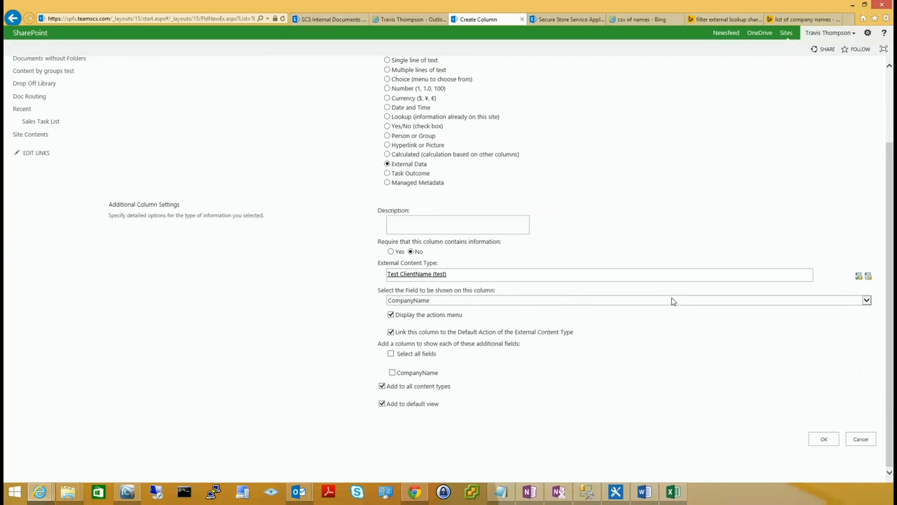
click(825, 440)
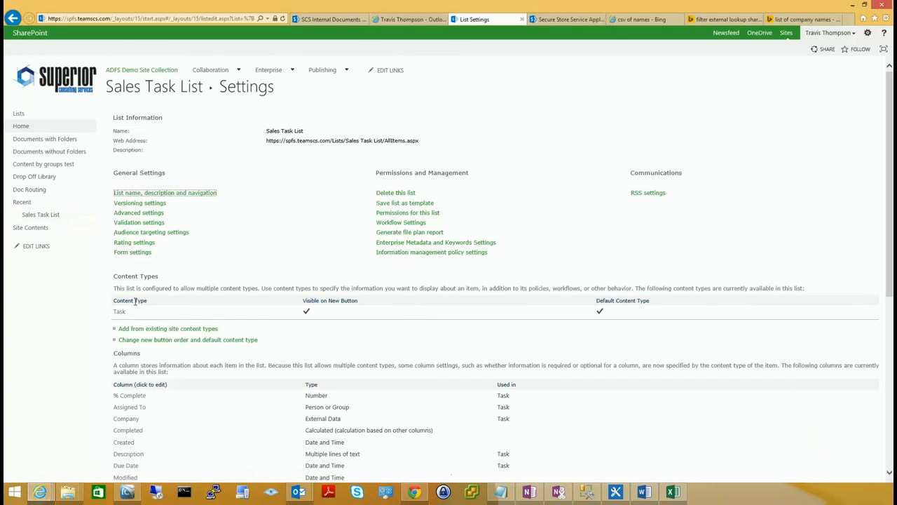
Set Require information to Yes for the Company column, then return to the Sales Task List.
scroll(235, 382, down, 3)
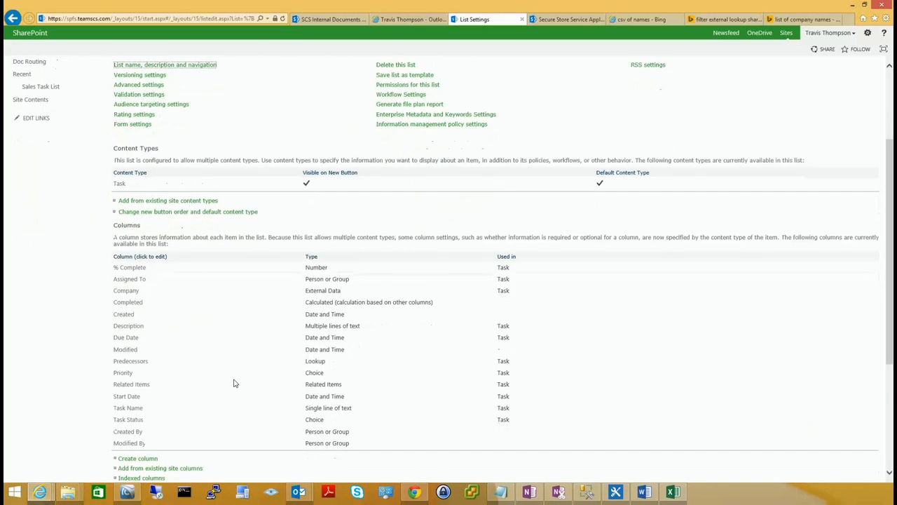
scroll(235, 383, down, 2)
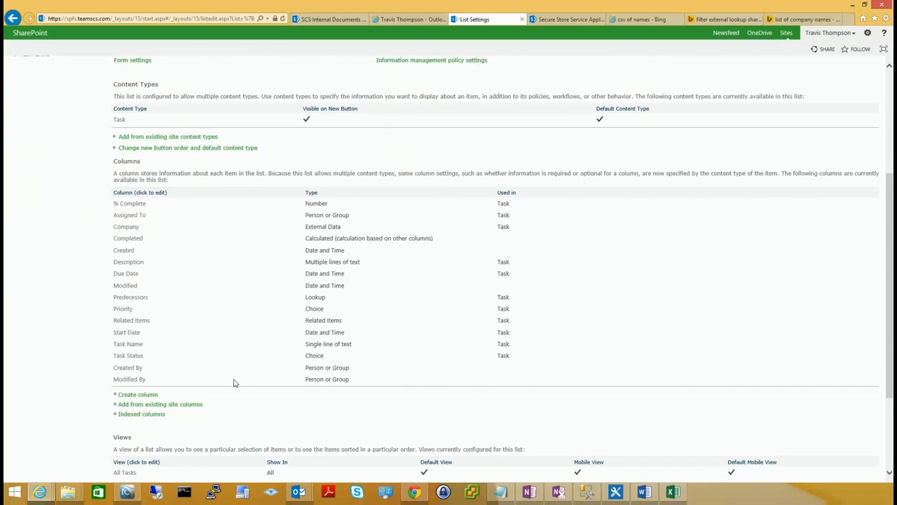
click(127, 227)
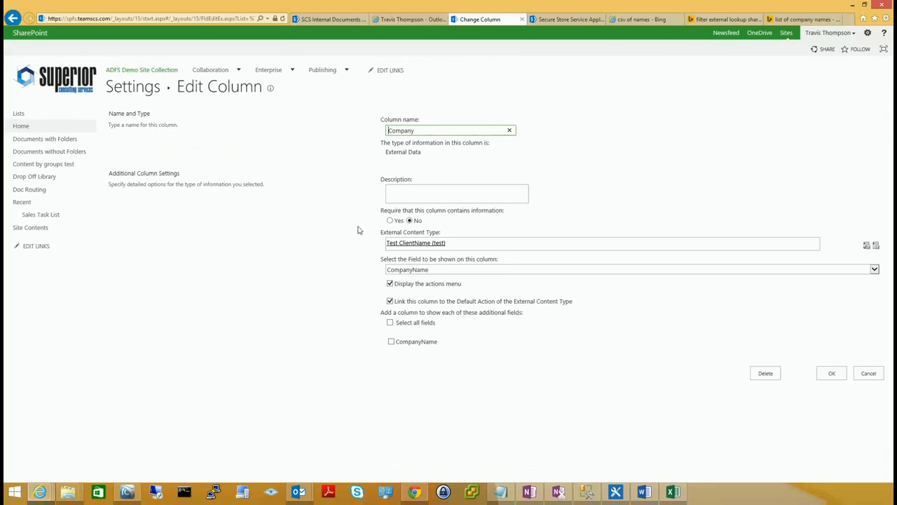
click(391, 221)
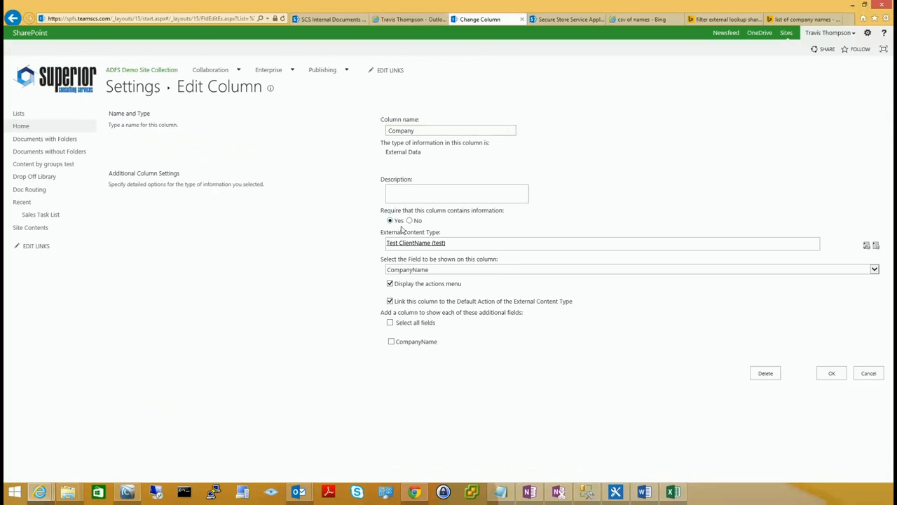
click(832, 374)
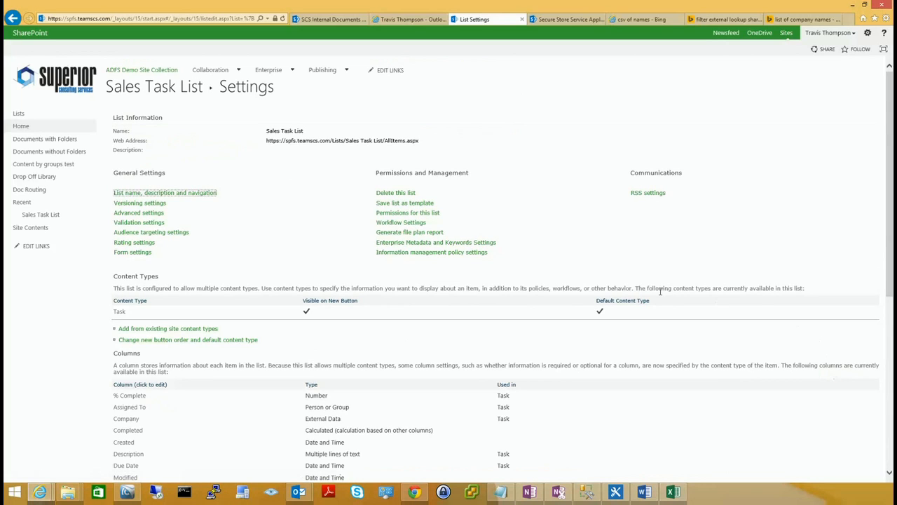
click(64, 216)
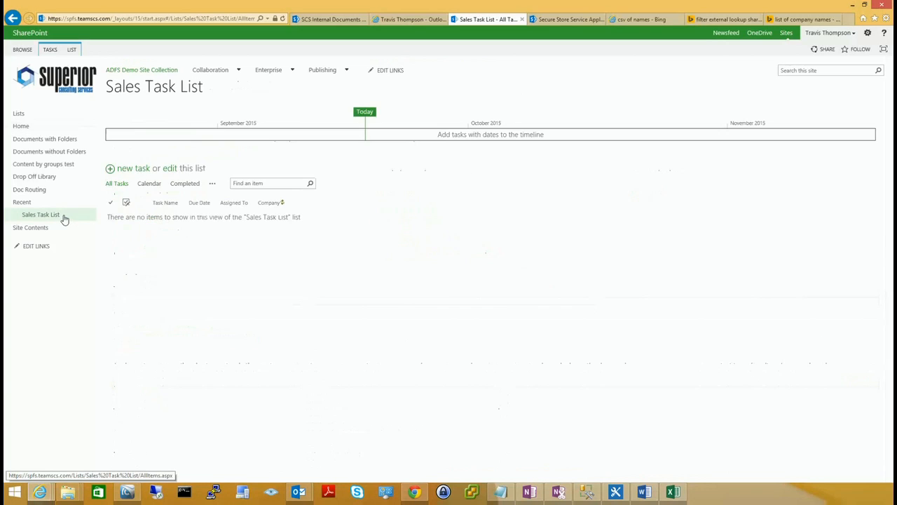
Start a new task named 'Assignment 1' with start and due dates of 9/21/2015.
click(137, 172)
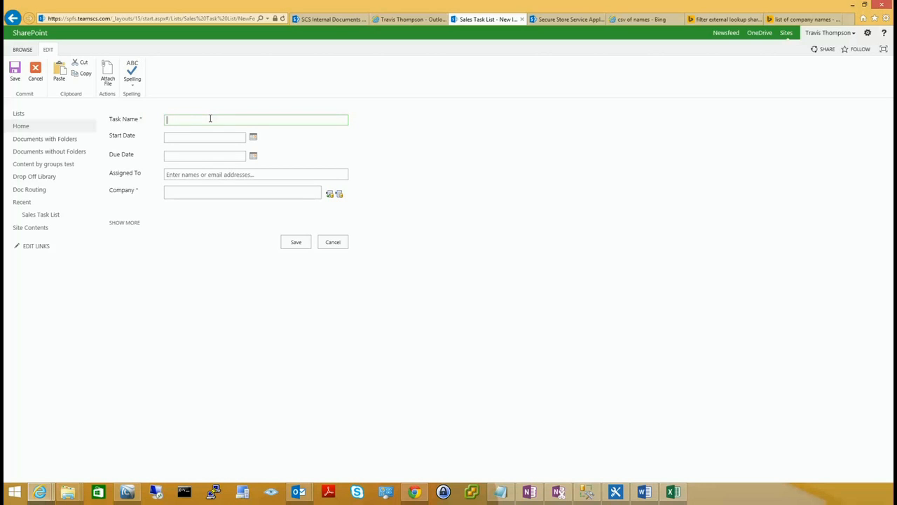
text(Assignment 1)
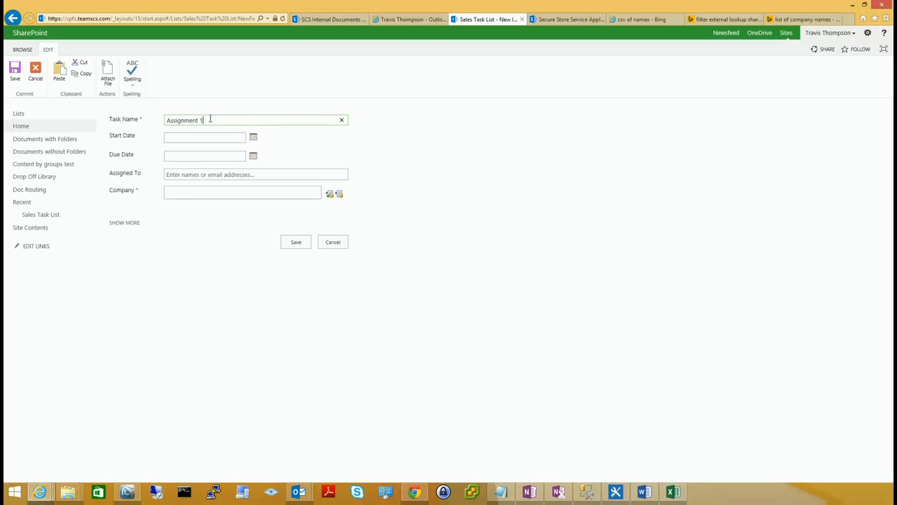
click(254, 138)
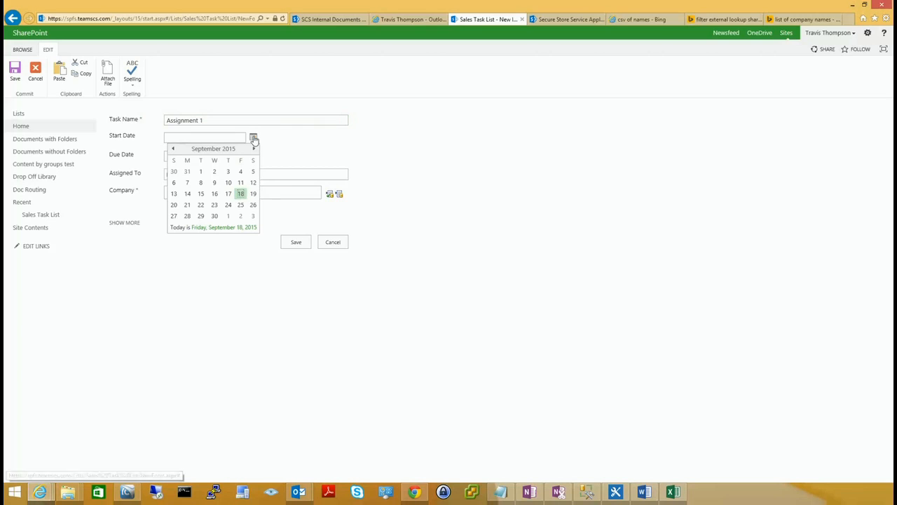
click(185, 208)
click(255, 157)
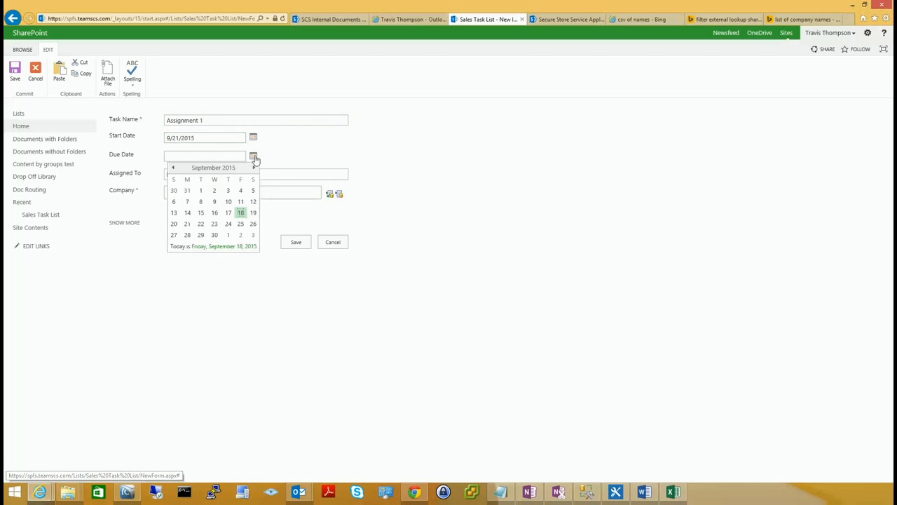
click(188, 225)
Assign the task to the matching person from the people picker.
click(228, 175)
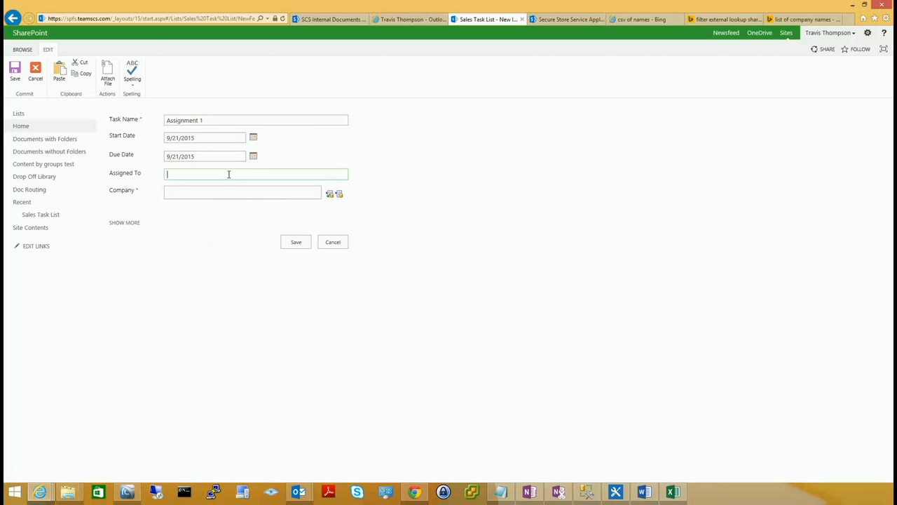
text(bart)
key(Down)
key(Down)
key(Down)
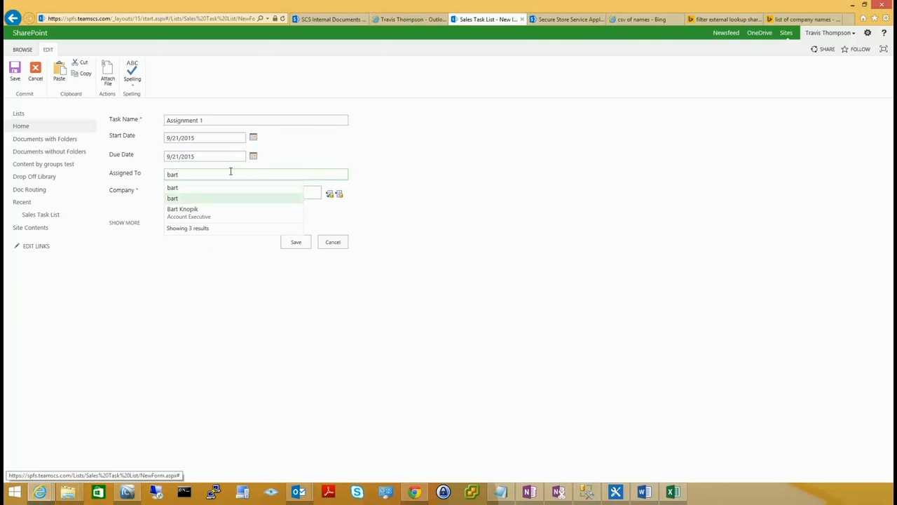
key(Return)
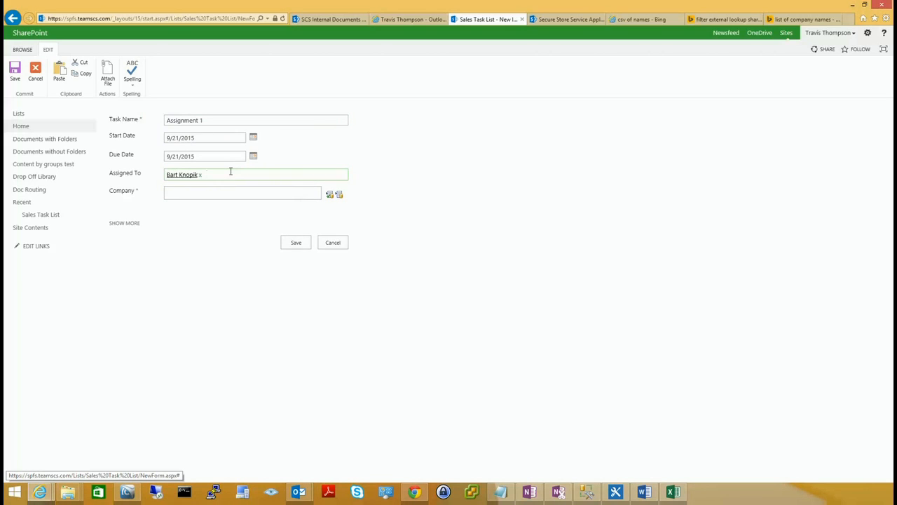
click(339, 195)
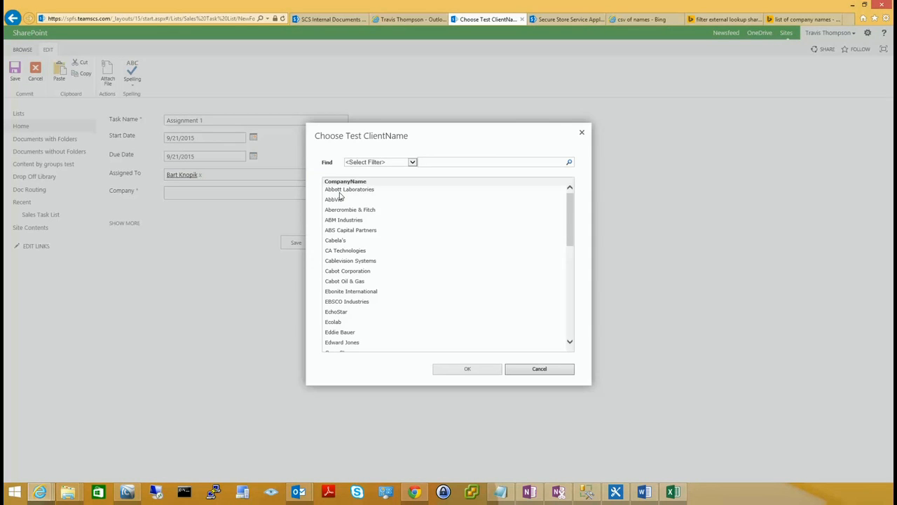
Set the task's Company to Ralph Lauren and save the Assignment 1 task.
drag(571, 216, 570, 320)
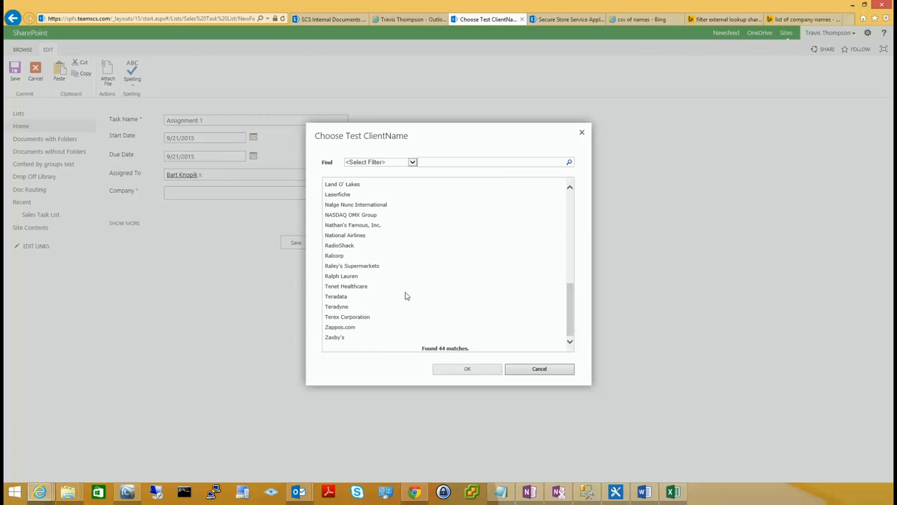
click(350, 275)
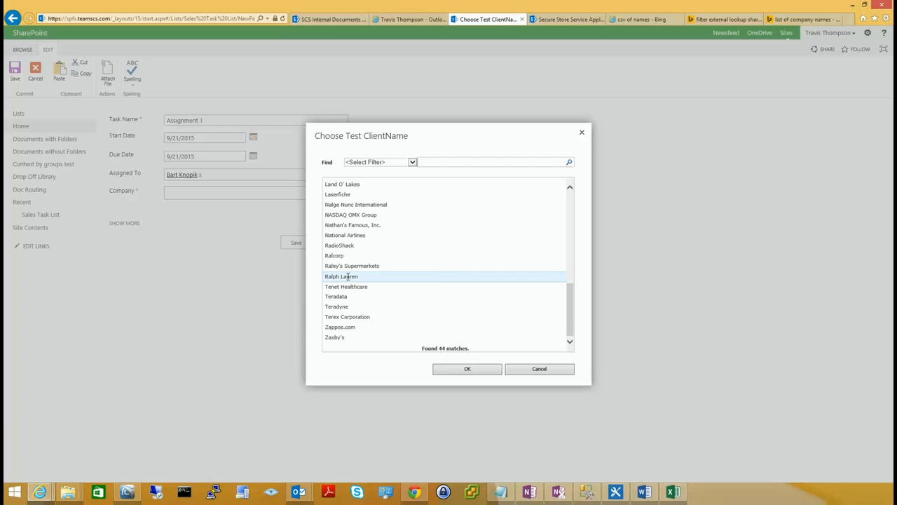
click(452, 369)
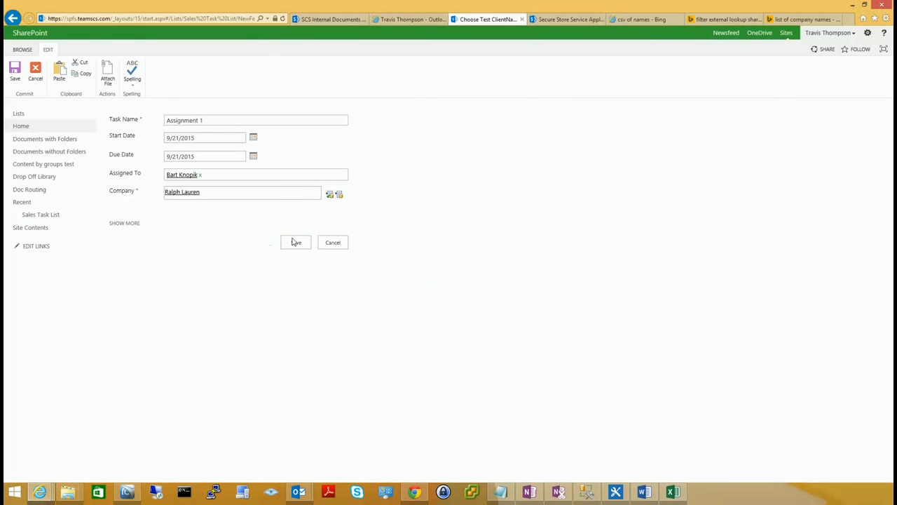
click(125, 224)
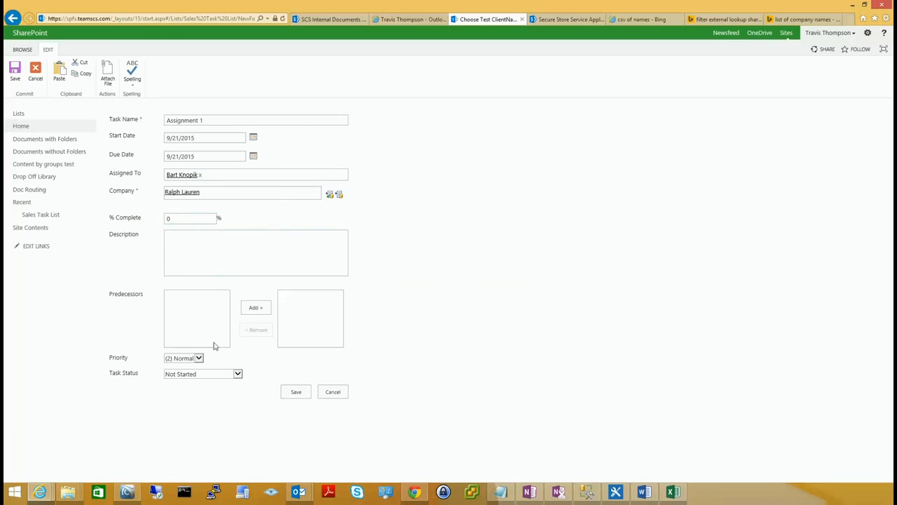
click(296, 392)
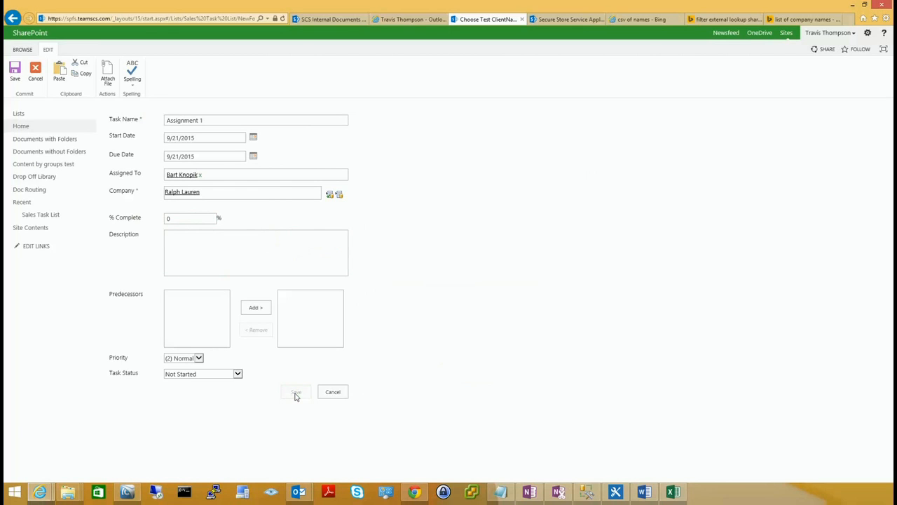